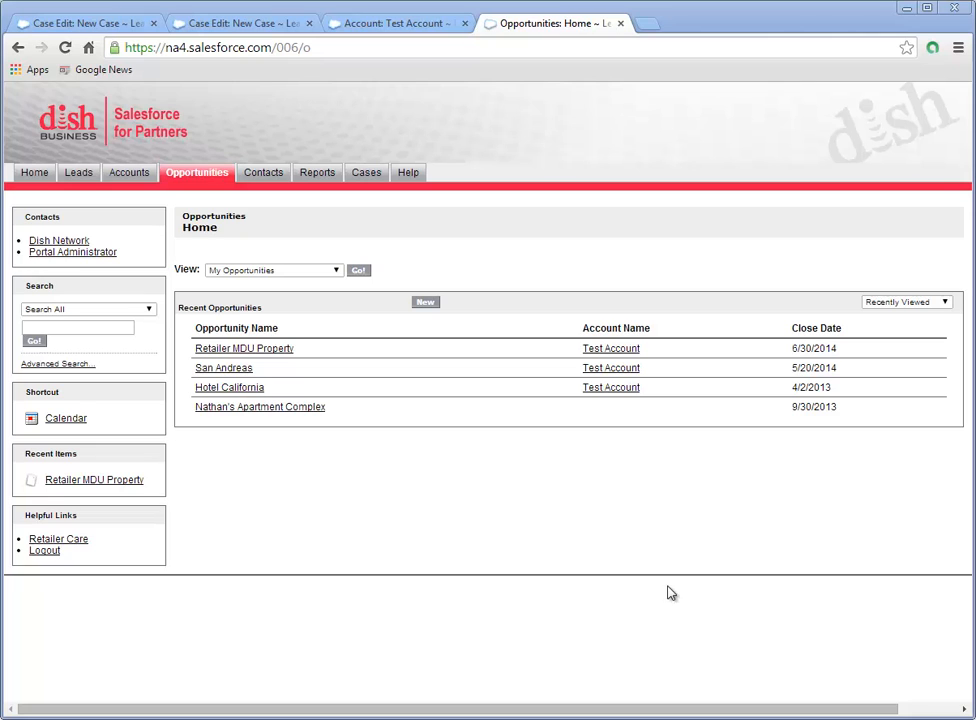
Open the Retailer MDU Property opportunity and review its Products, Equipment and Smartbox sections
click(252, 349)
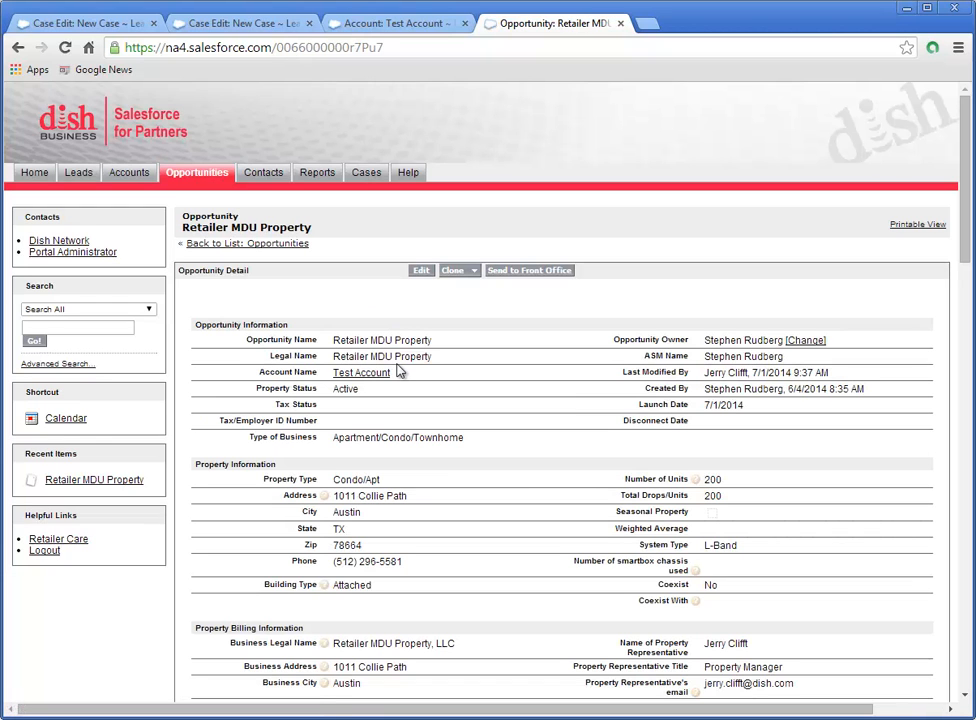
scroll(445, 377, down, 15)
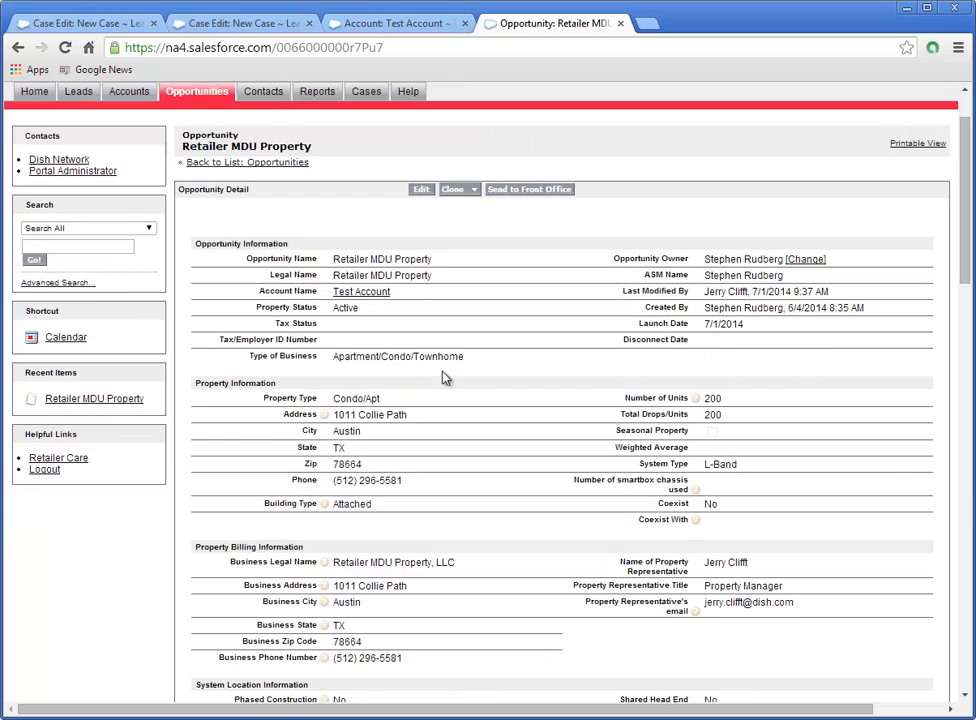
scroll(400, 396, up, 3)
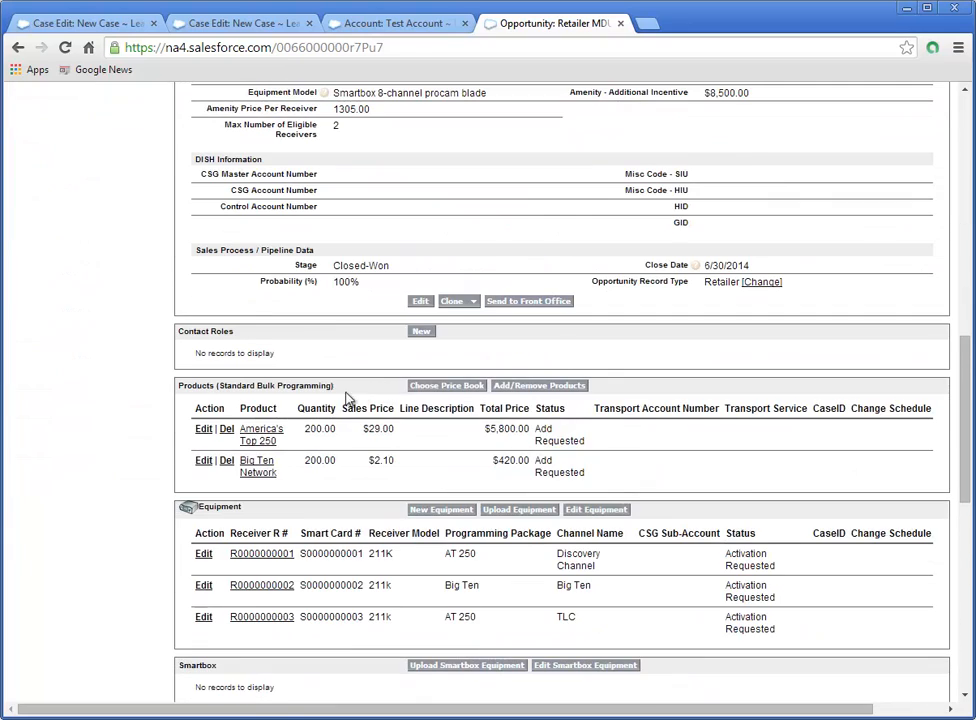
drag(238, 386, 176, 388)
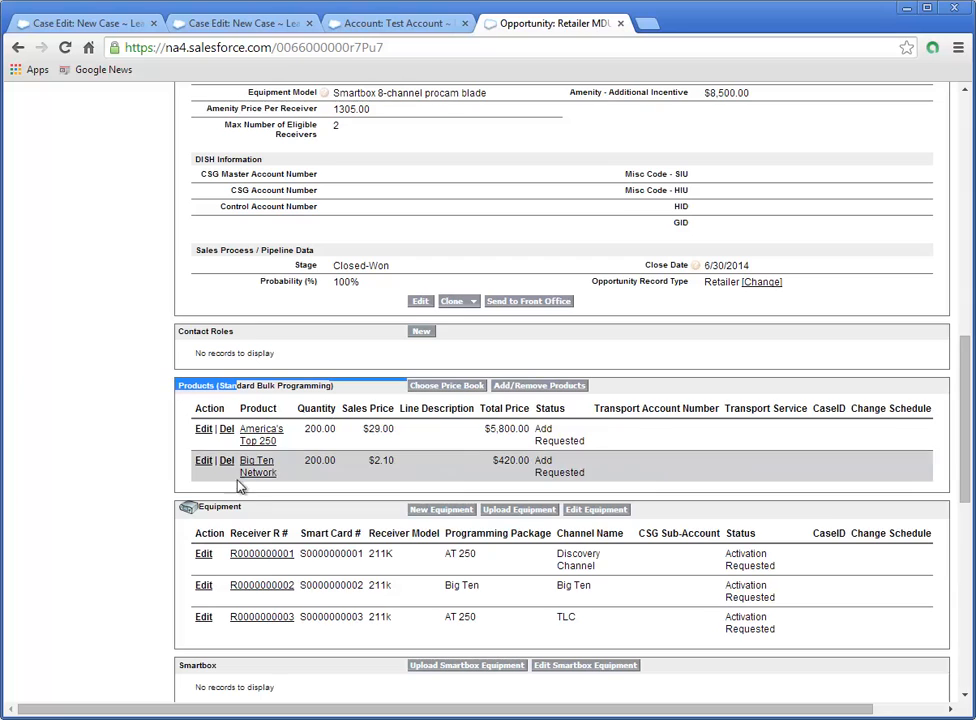
drag(245, 505, 178, 503)
scroll(220, 525, down, 3)
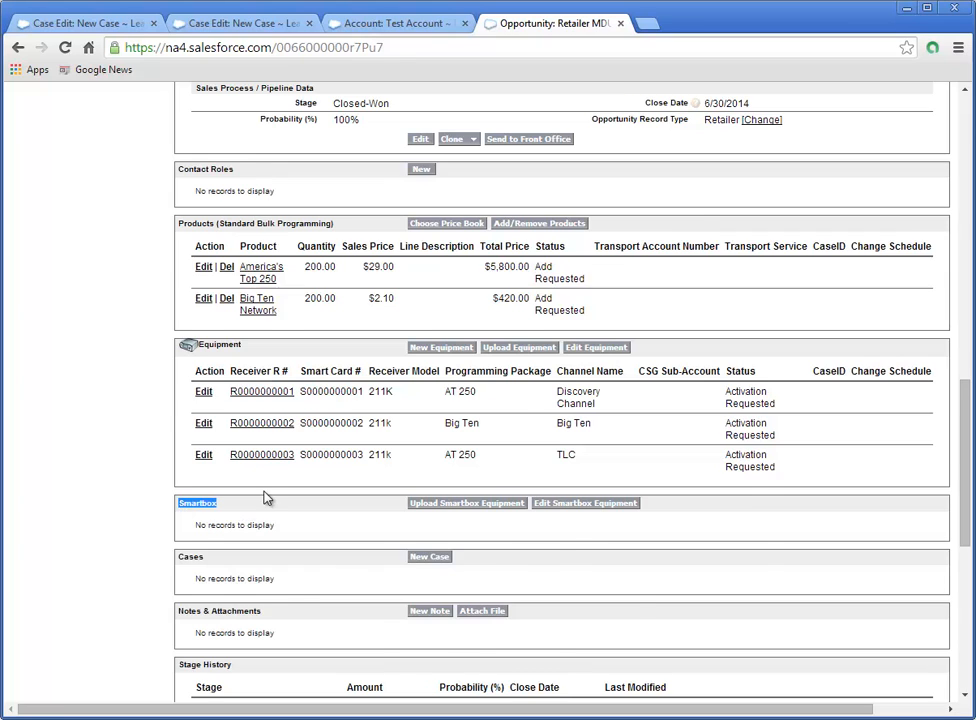
scroll(279, 436, up, 2)
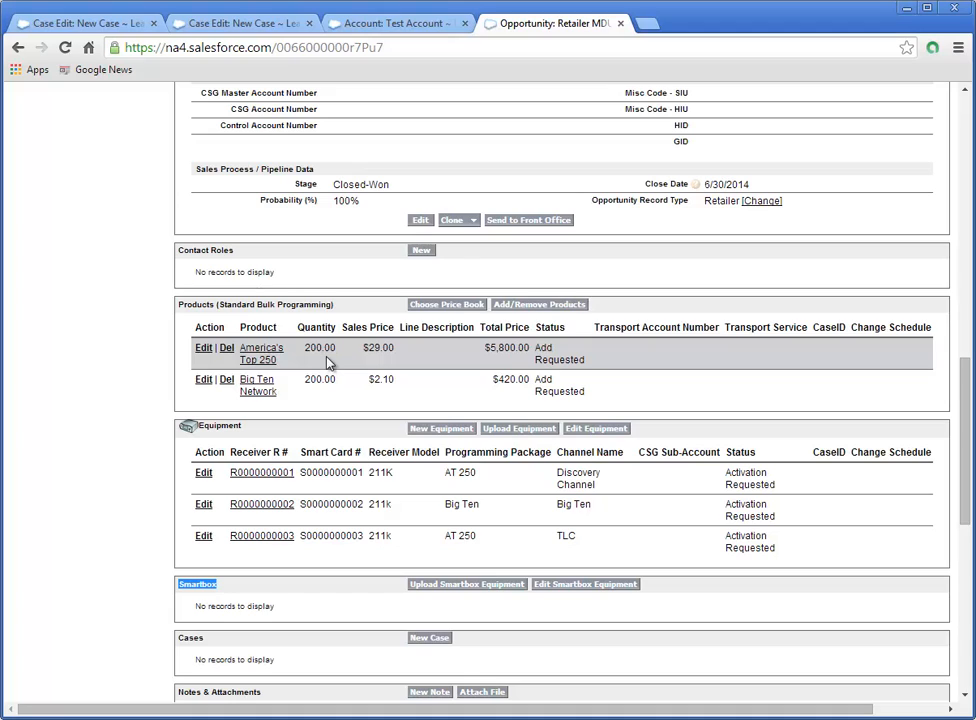
Review the opportunity's promotion, DISH and sales process details together with its products and equipment
click(92, 281)
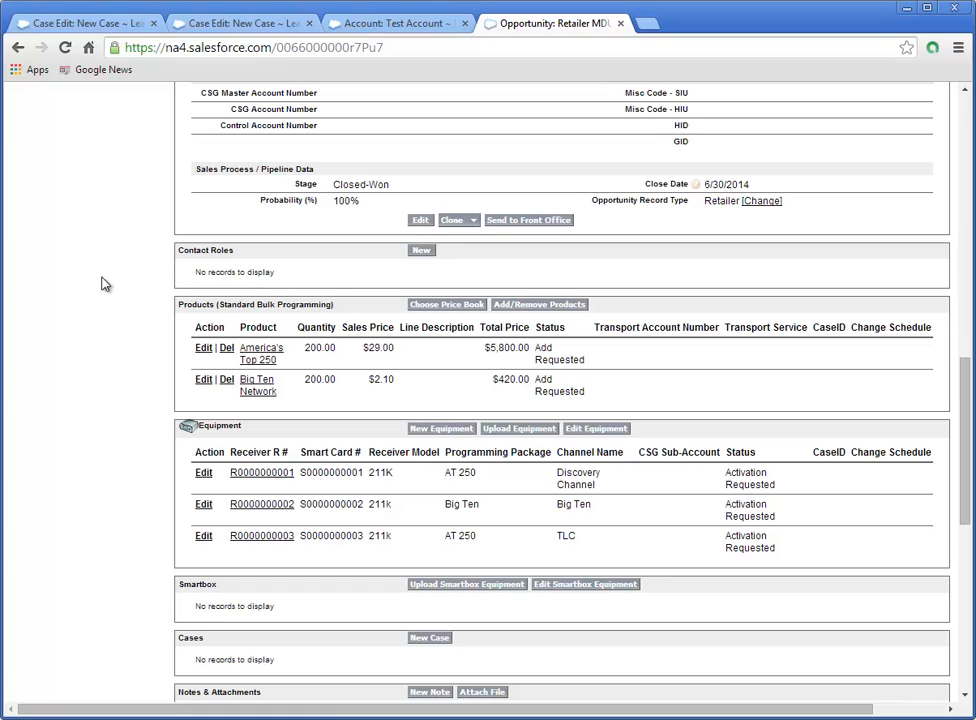
scroll(101, 281, up, 5)
scroll(98, 280, down, 3)
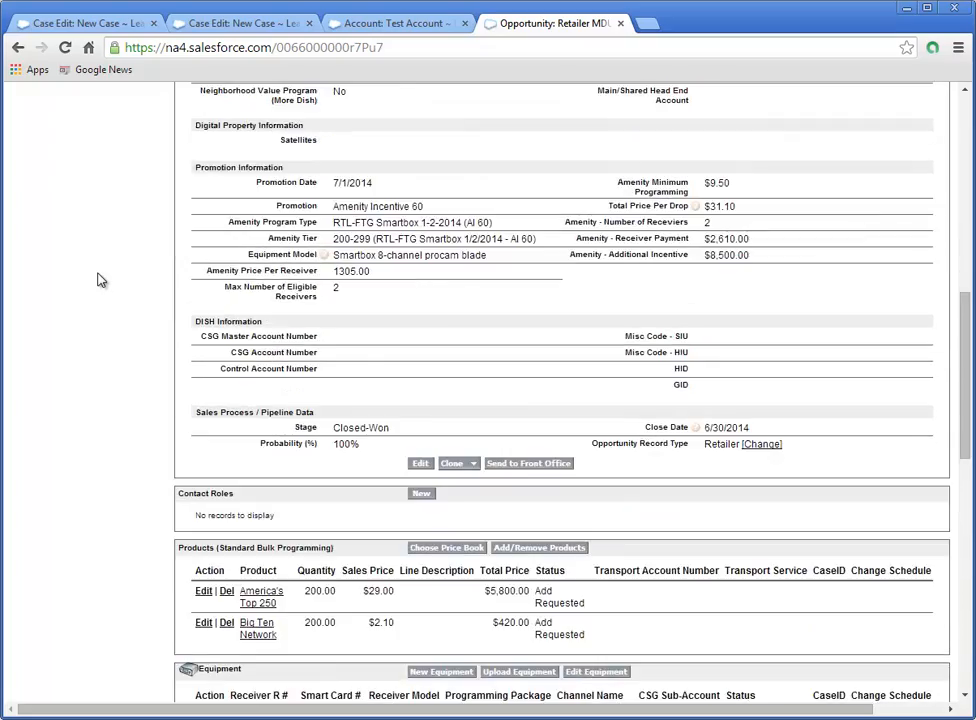
scroll(180, 262, up, 3)
scroll(383, 249, down, 3)
scroll(383, 249, down, 3)
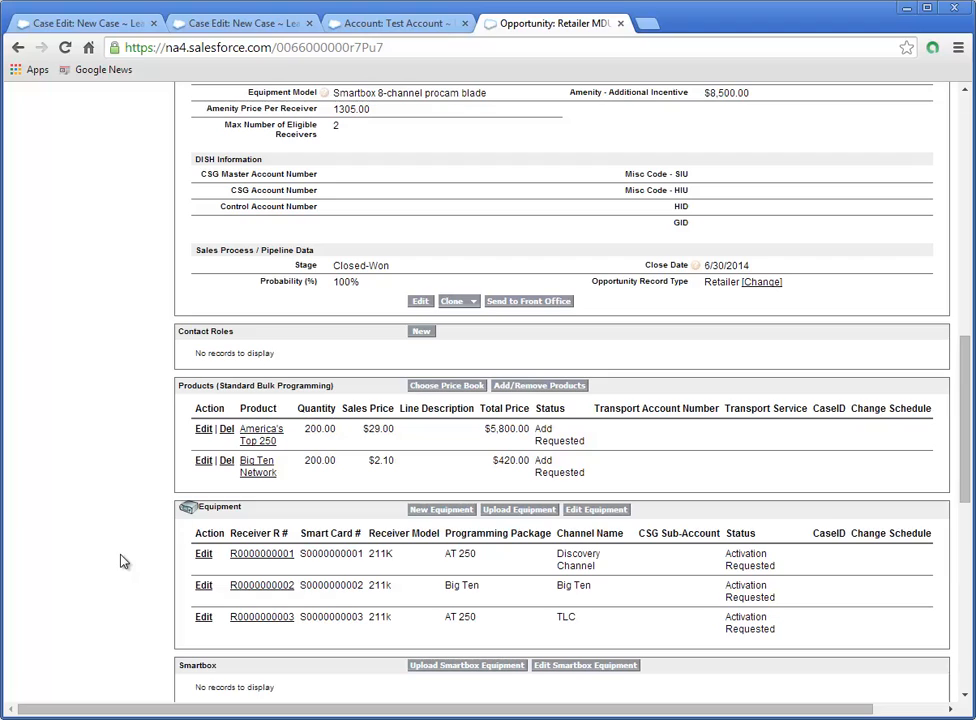
scroll(116, 520, up, 6)
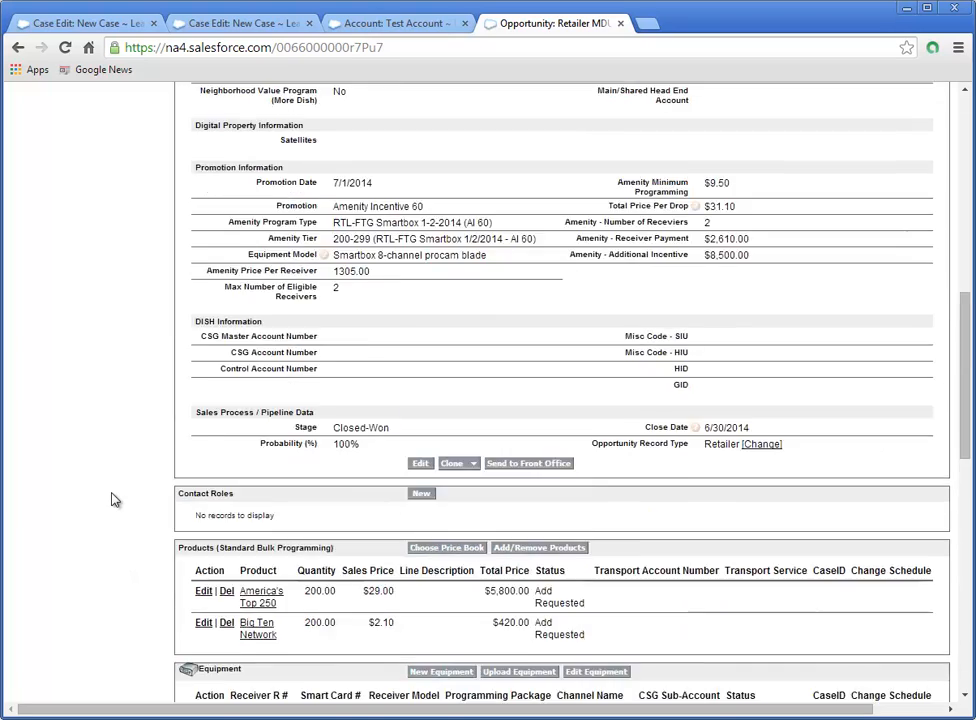
scroll(340, 470, up, 3)
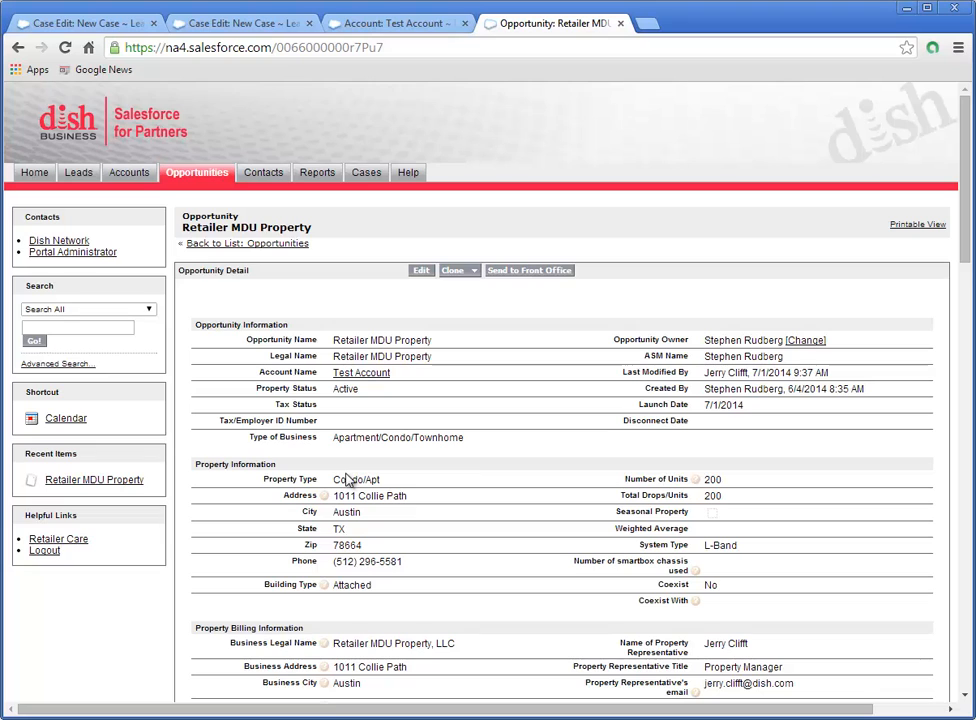
Start a new case from the Cases section of the Retailer MDU Property opportunity
scroll(346, 480, down, 3)
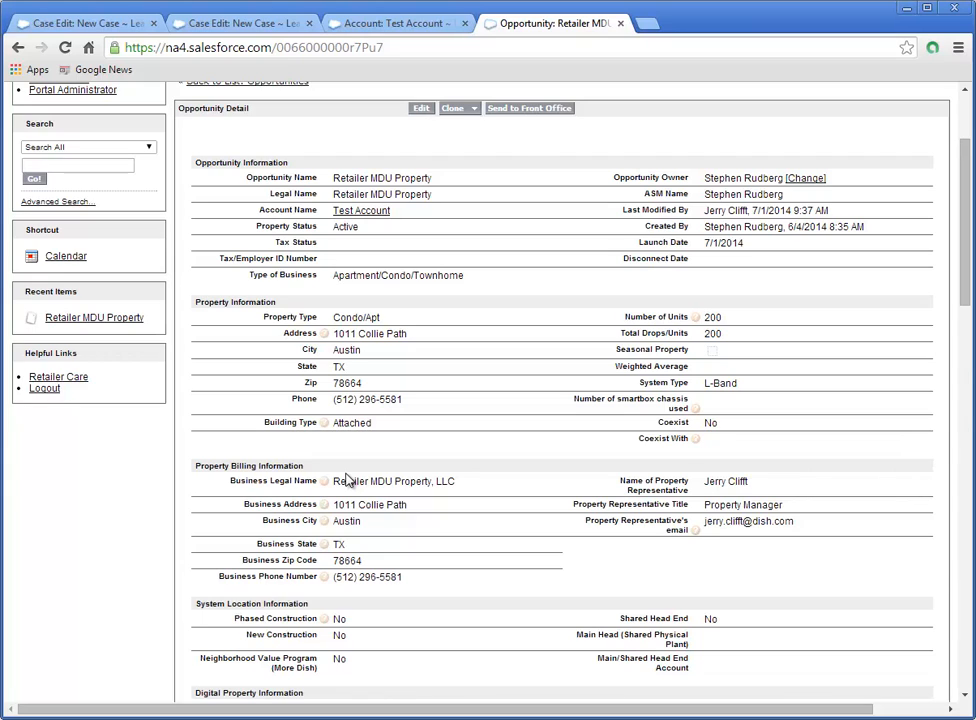
scroll(346, 480, down, 12)
scroll(350, 484, down, 5)
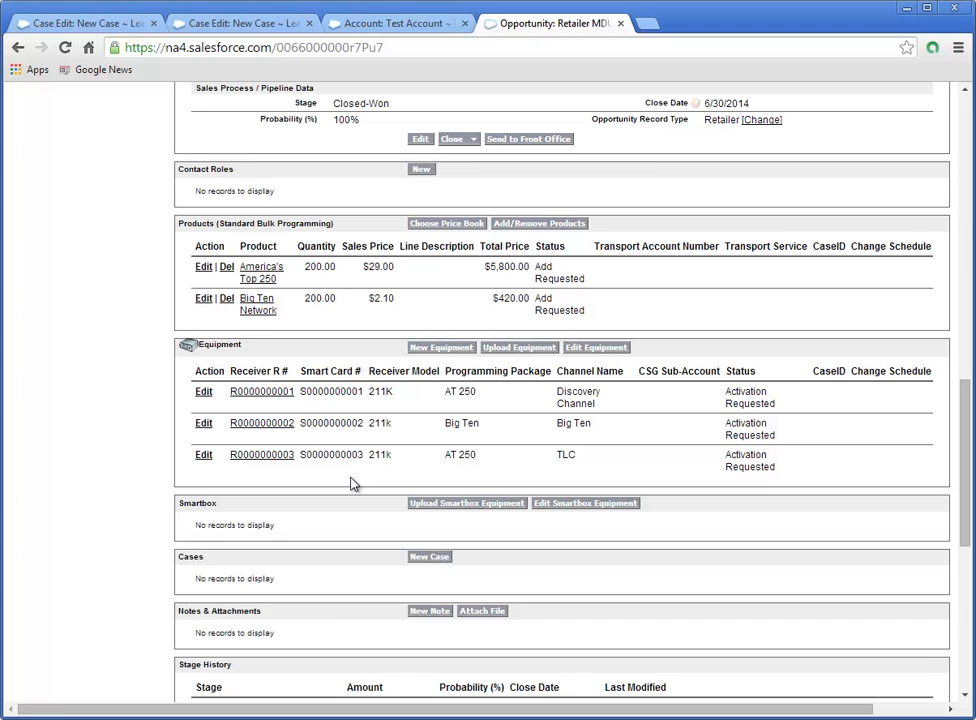
scroll(350, 484, down, 2)
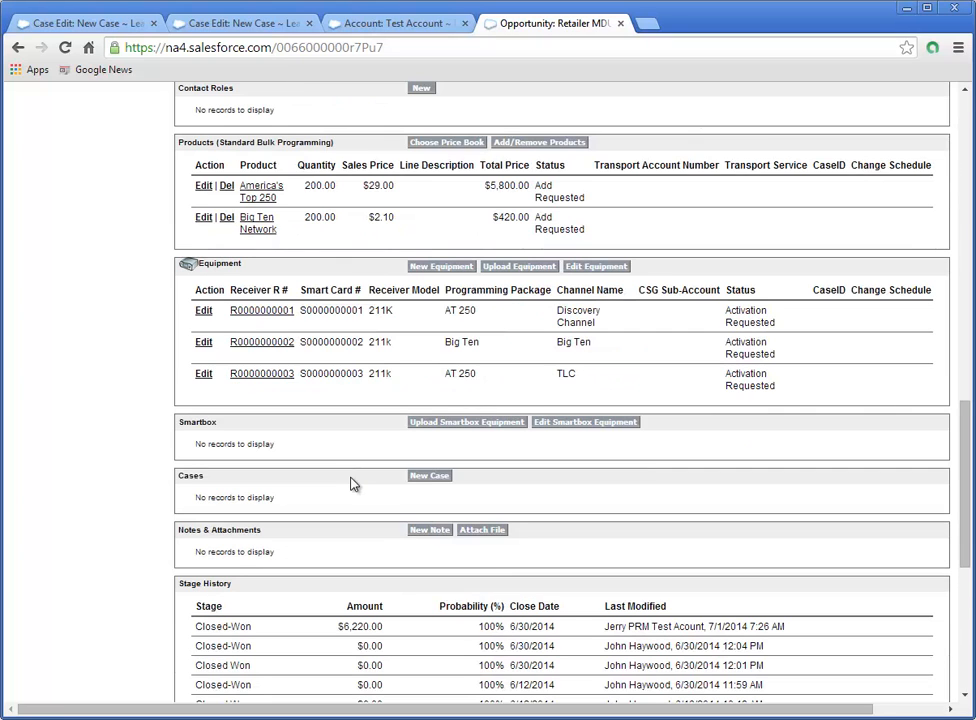
click(432, 477)
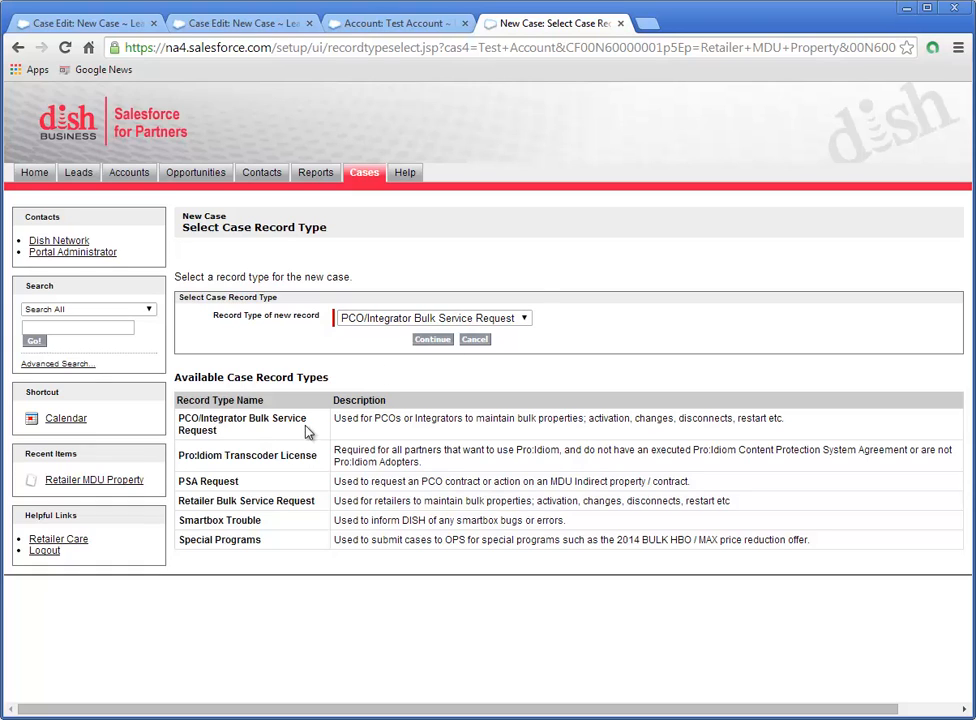
Choose Retailer Bulk Service Request as the new case's record type and continue to the case form
drag(329, 378, 178, 385)
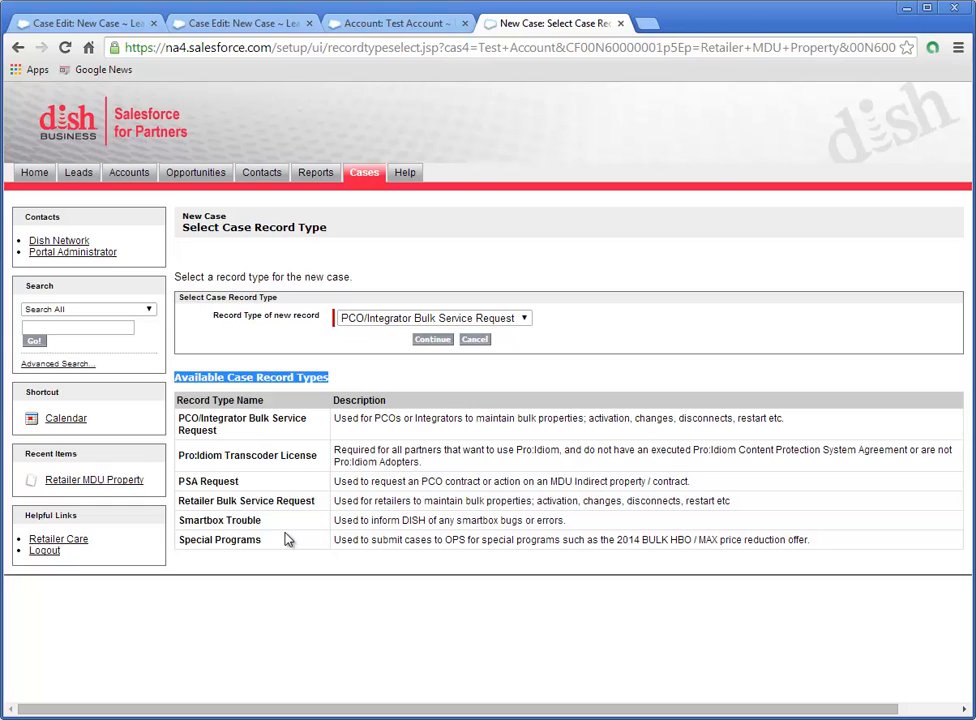
click(309, 522)
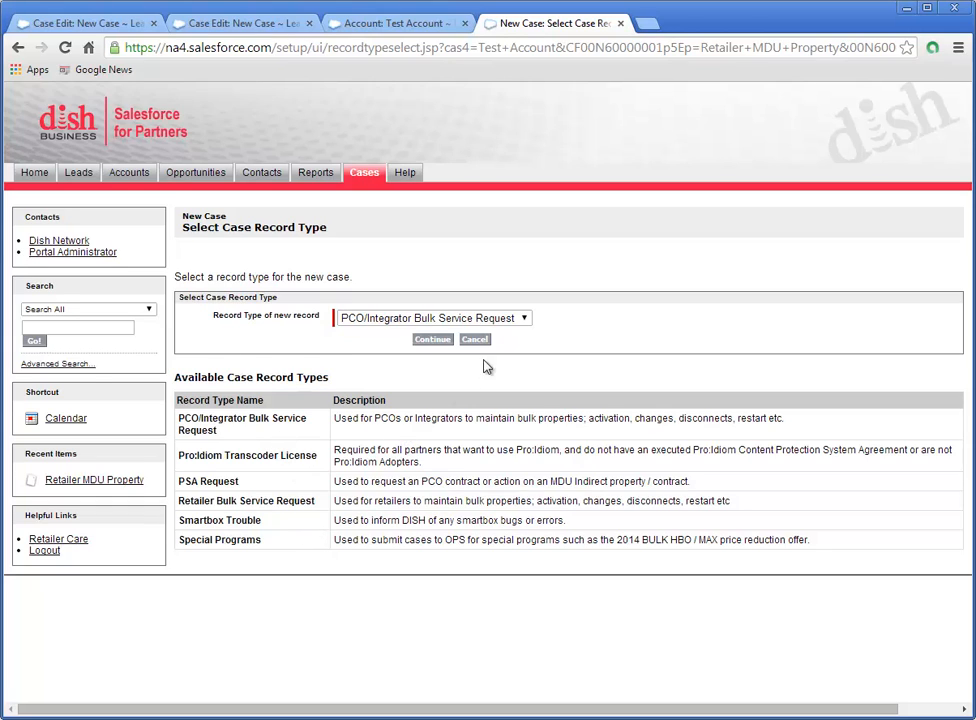
click(525, 320)
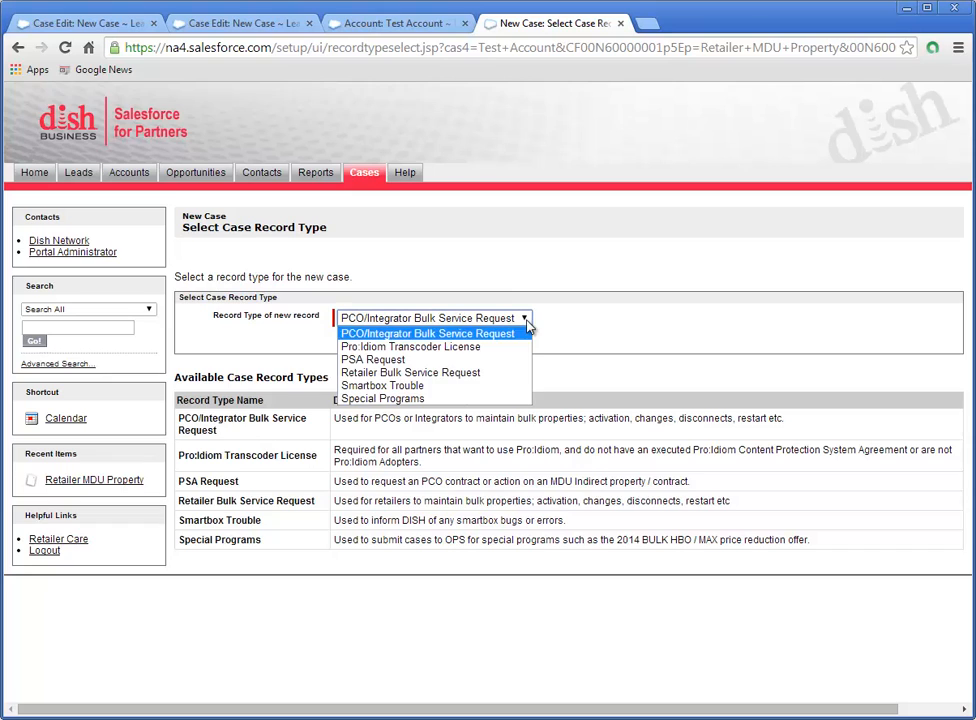
click(501, 376)
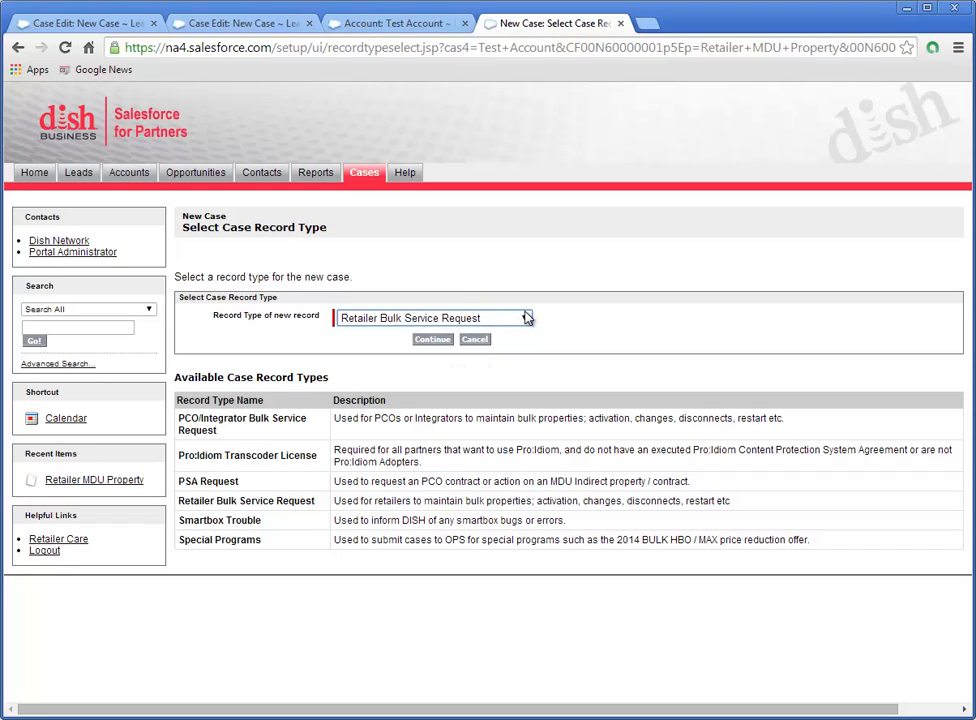
click(432, 340)
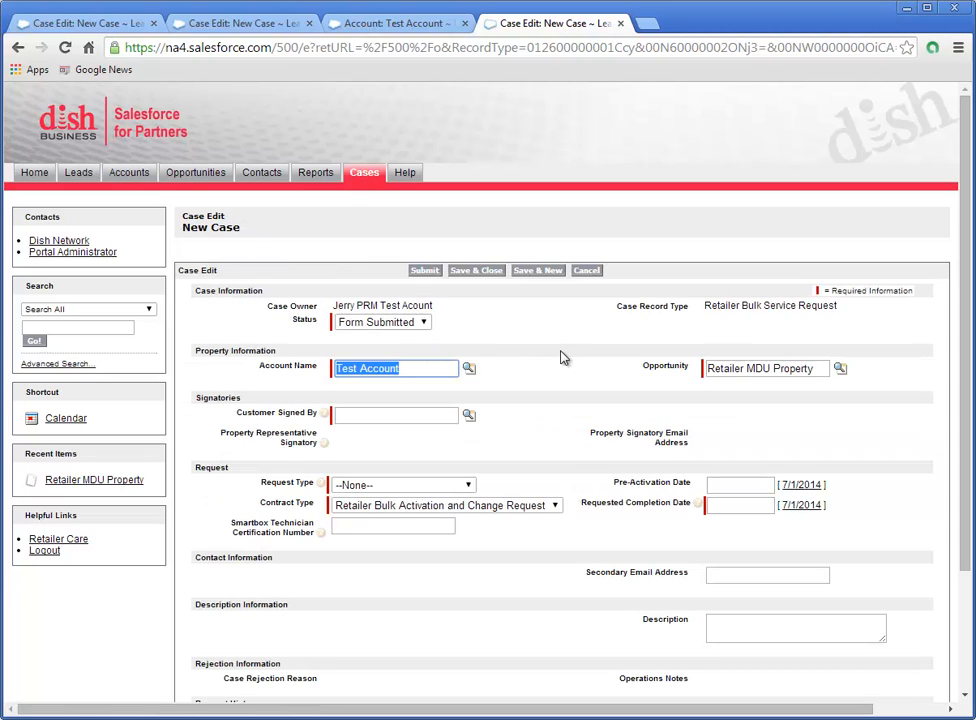
Check the new case's Account Name and Opportunity fields and read the help text for Customer Signed By
click(431, 373)
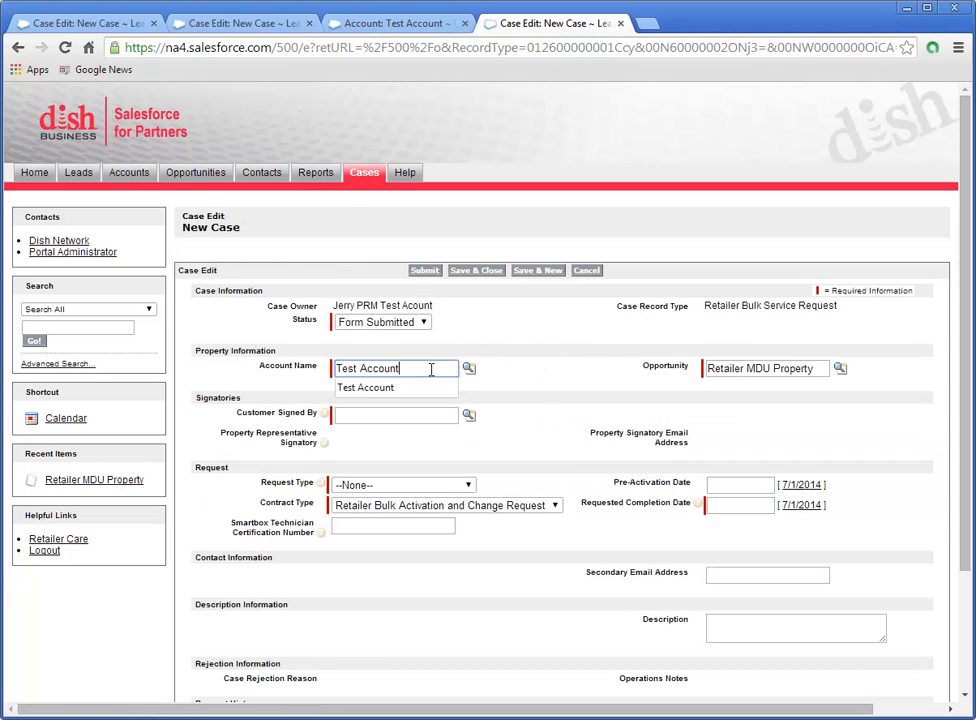
click(605, 372)
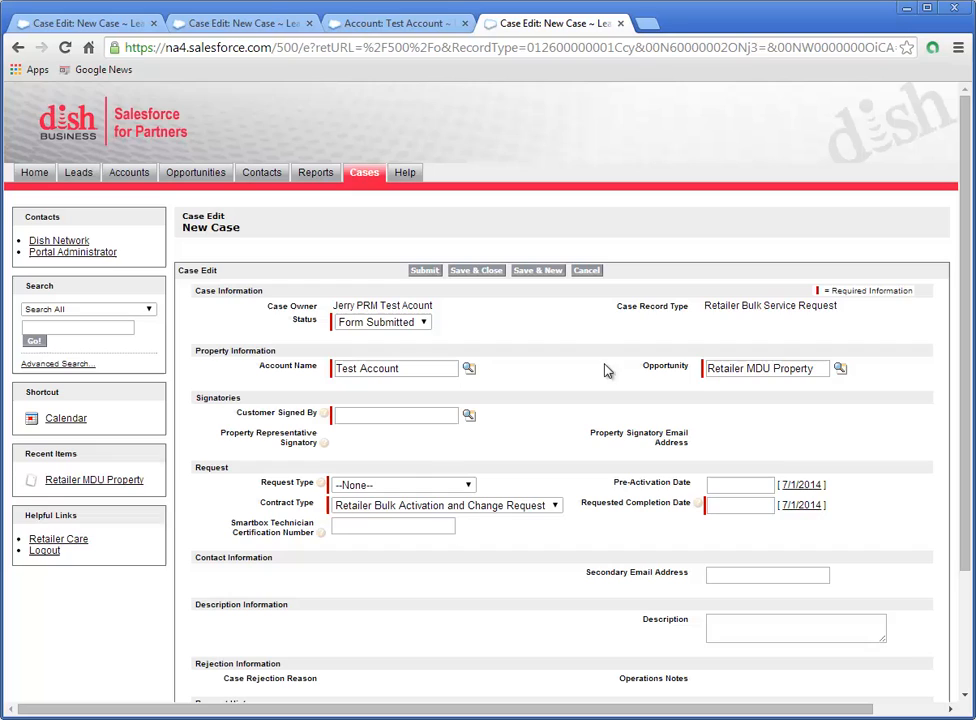
click(769, 368)
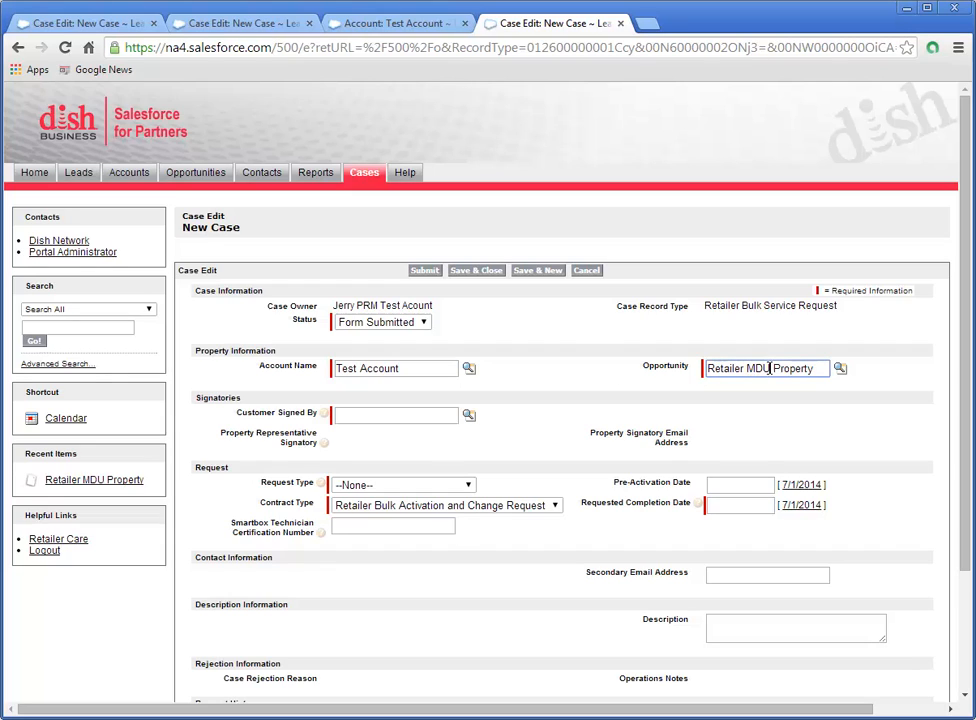
click(448, 416)
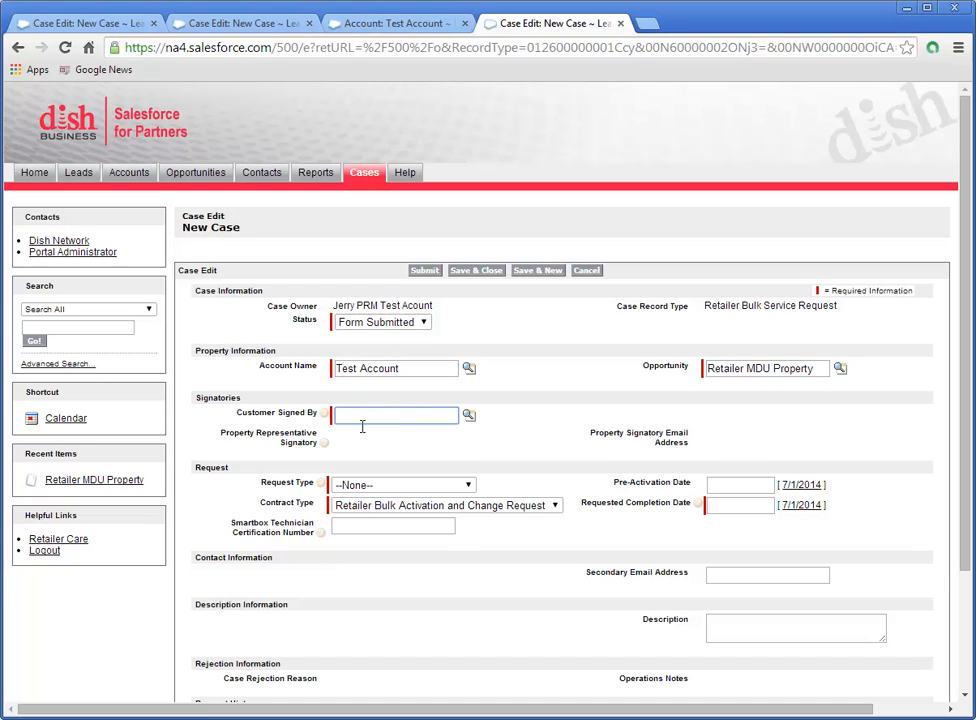
drag(233, 413, 311, 422)
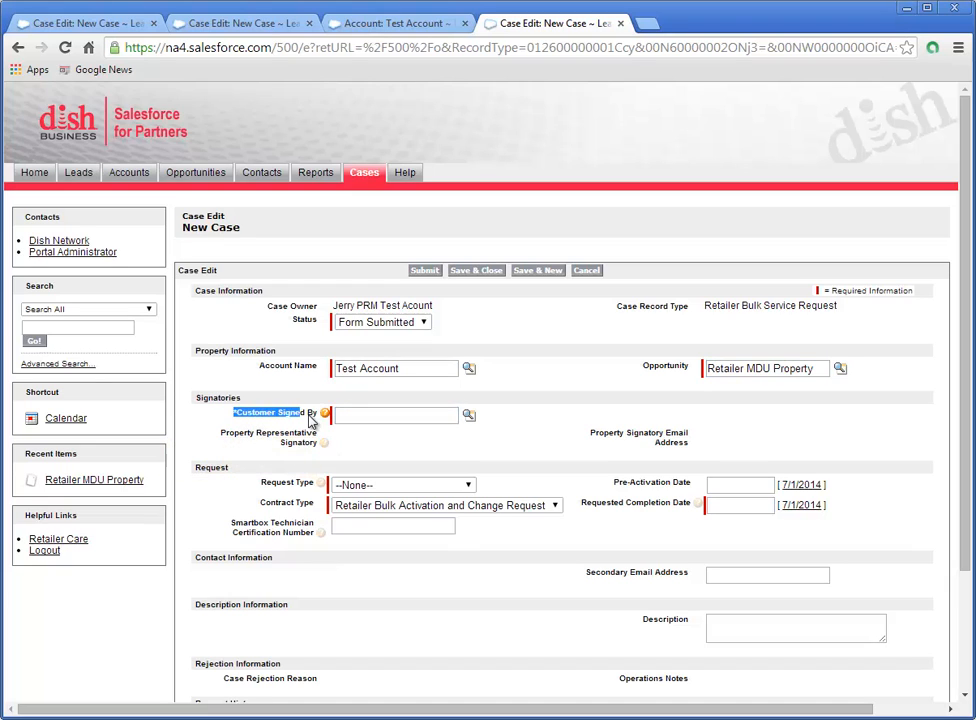
click(316, 421)
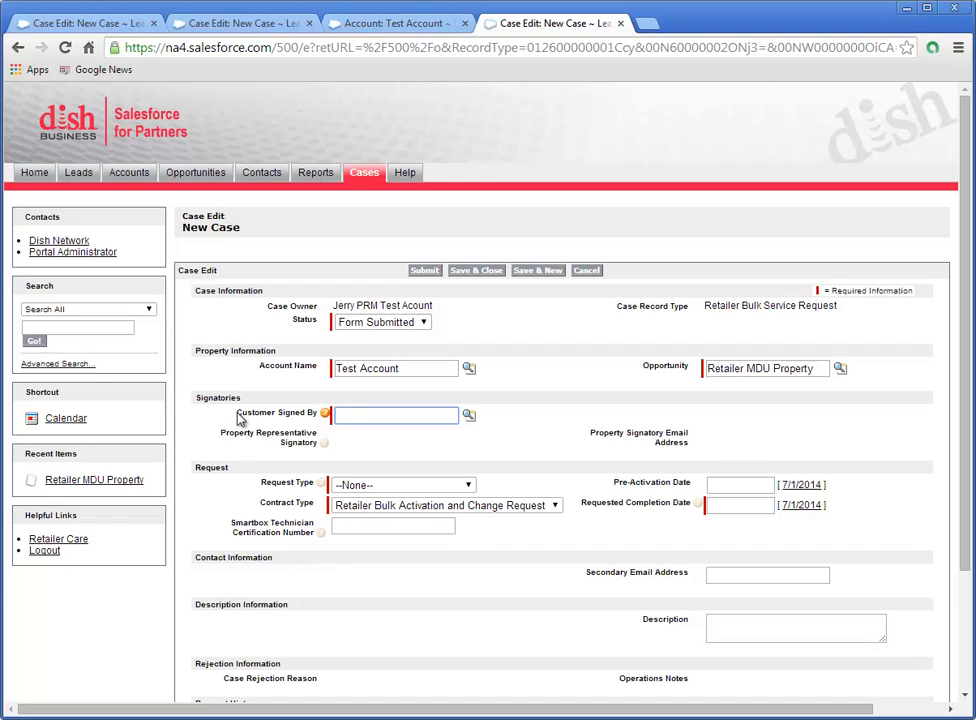
drag(244, 420, 316, 418)
mouse_move(323, 411)
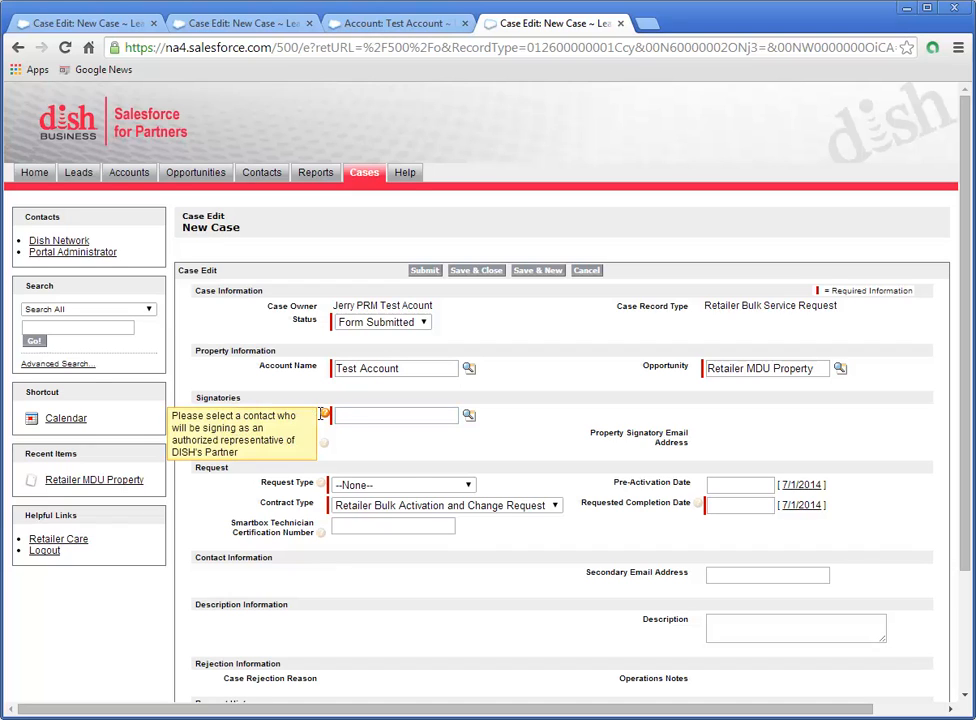
click(374, 417)
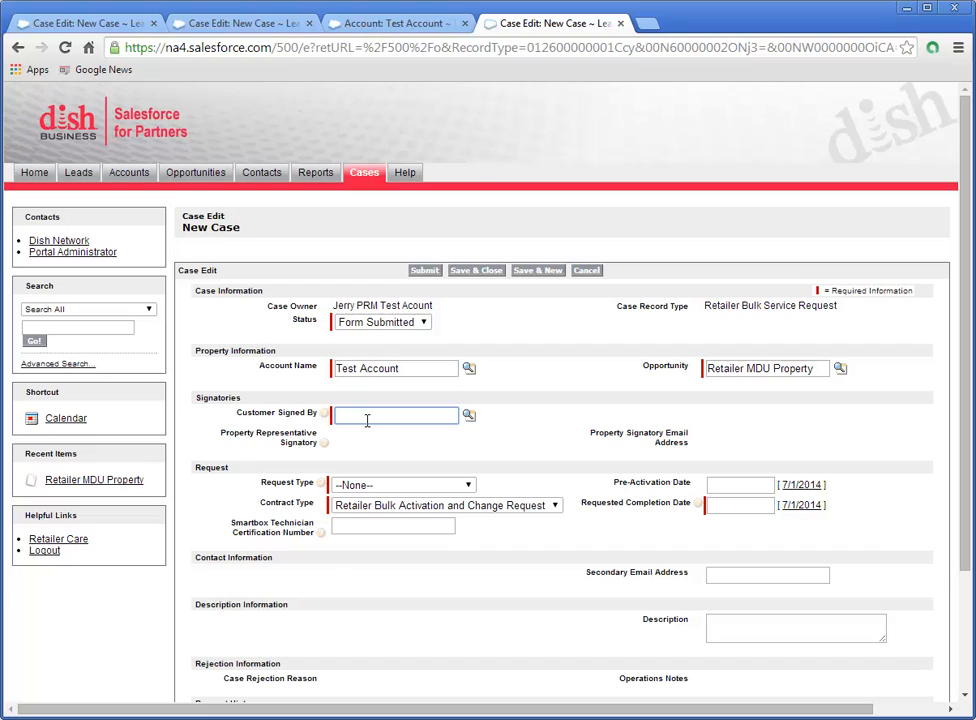
text(Jerr)
key(BackSpace)
key(BackSpace)
key(BackSpace)
key(BackSpace)
Look up the Customer Signed By contact and pick the first recently viewed contact of Test Account
click(469, 417)
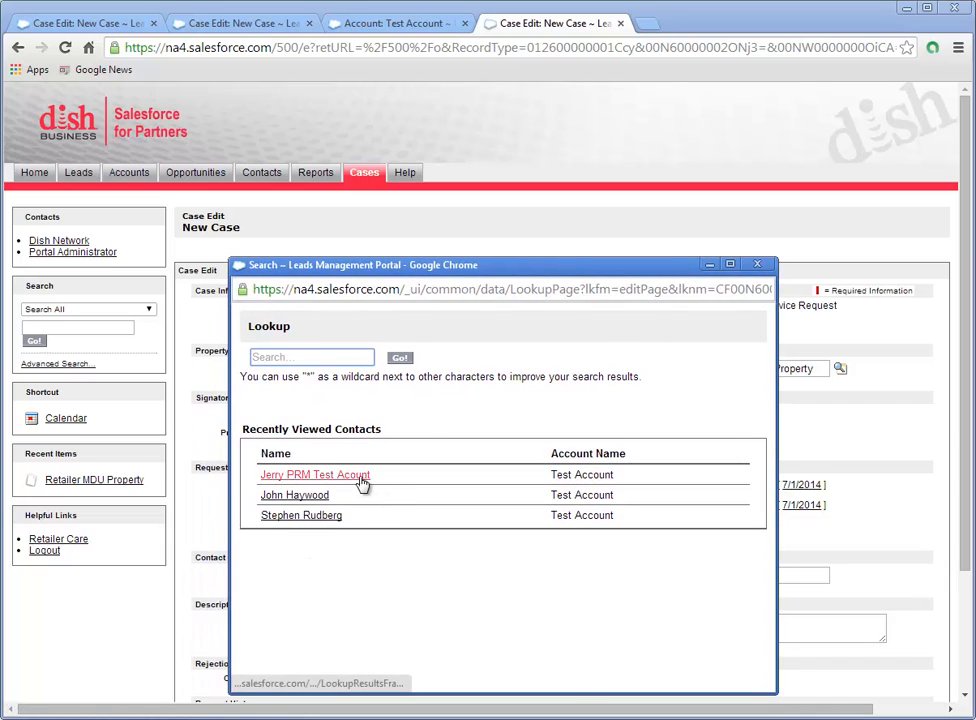
click(365, 476)
Set the case's Request Type to Activation in the Request section
scroll(533, 470, down, 2)
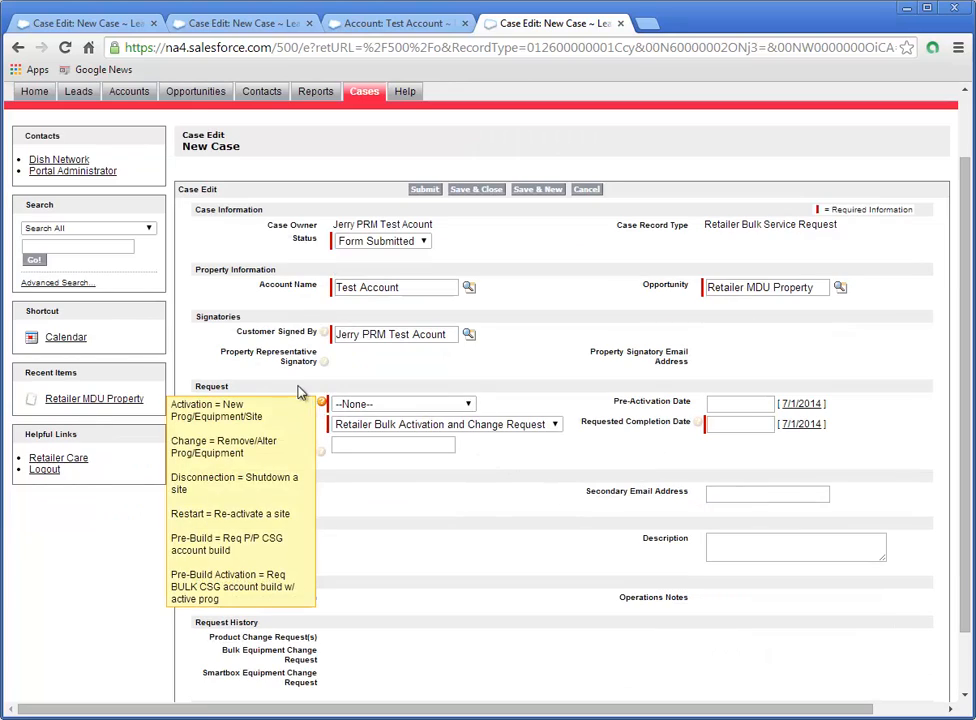
drag(233, 388, 195, 386)
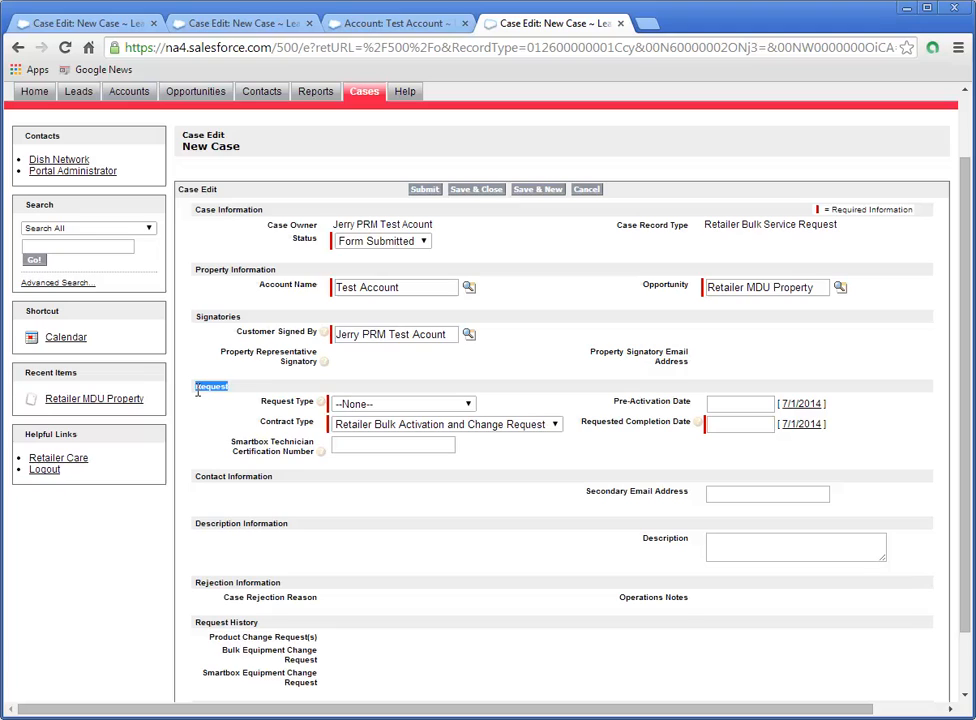
click(461, 406)
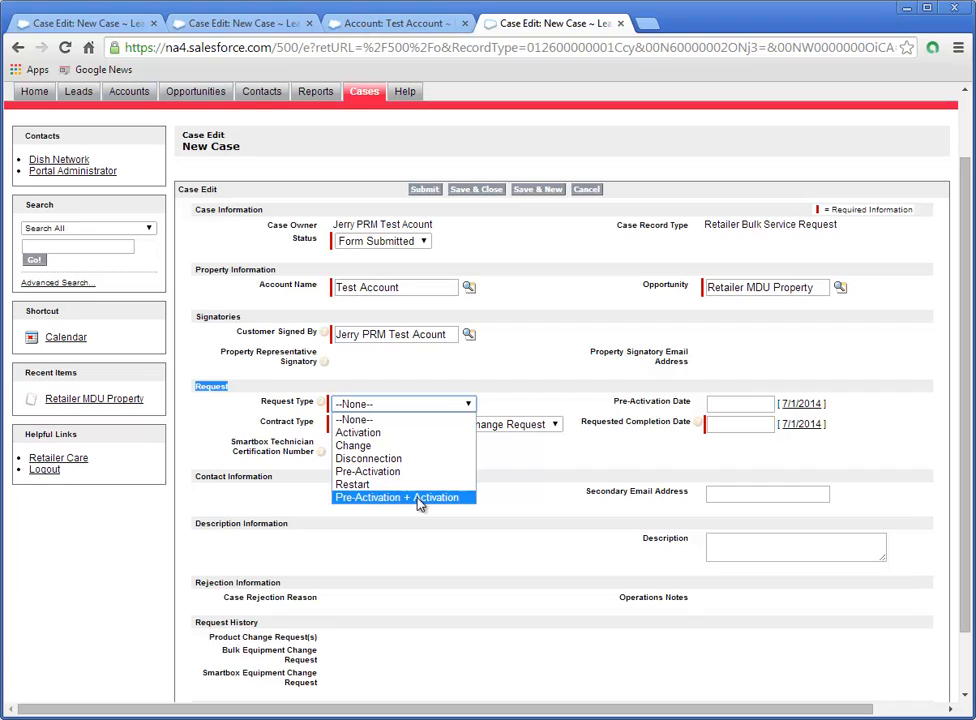
click(514, 495)
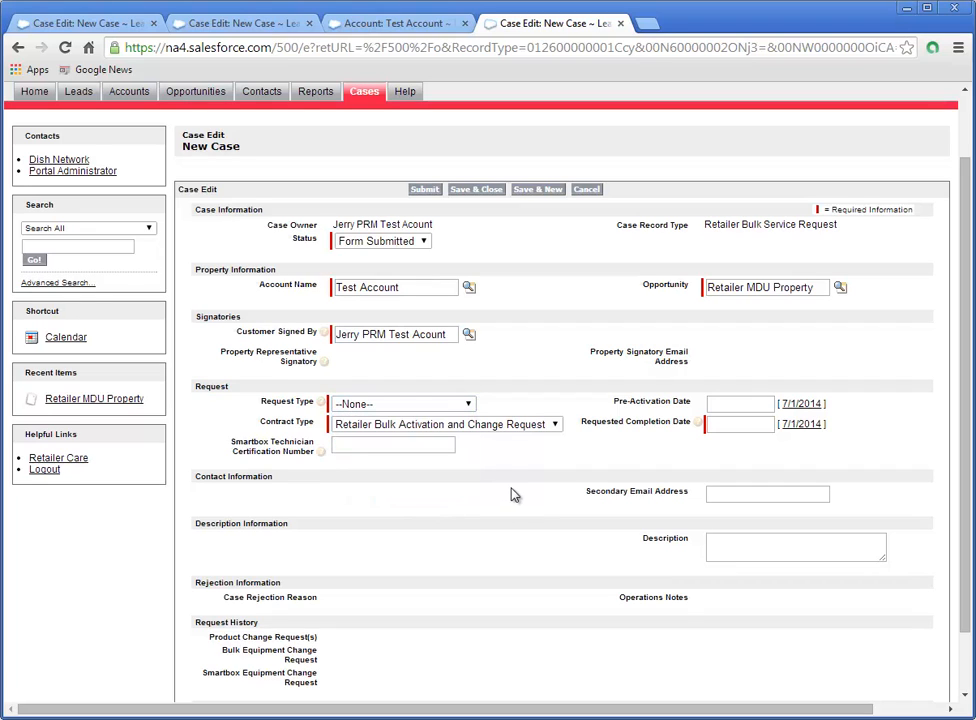
click(458, 404)
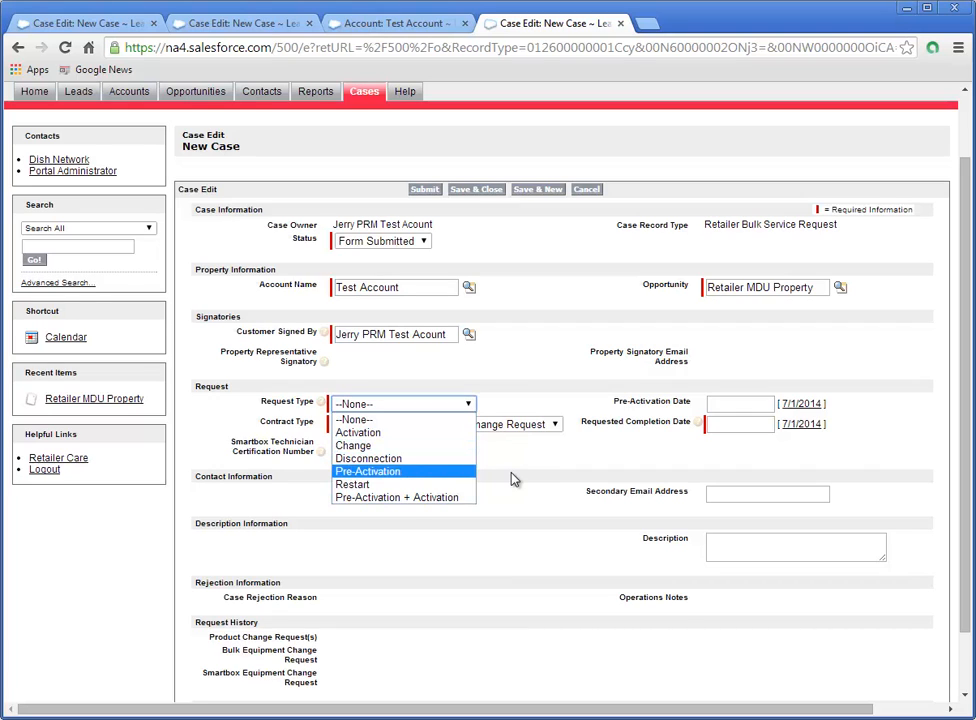
click(360, 432)
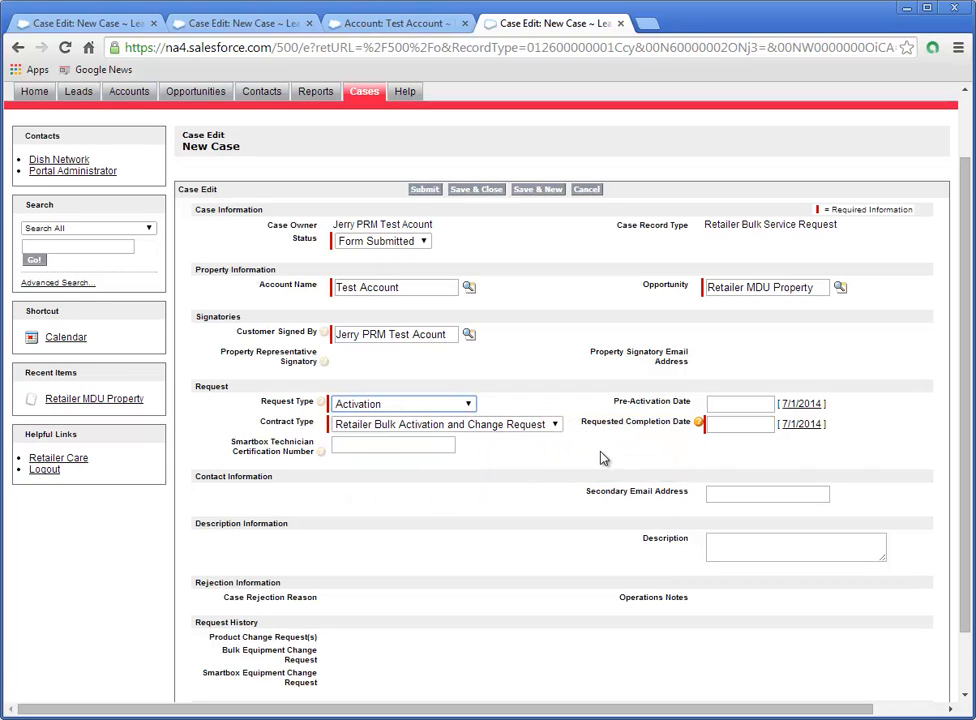
Set the case's Requested Completion Date to 7/11/2014
drag(583, 424, 686, 432)
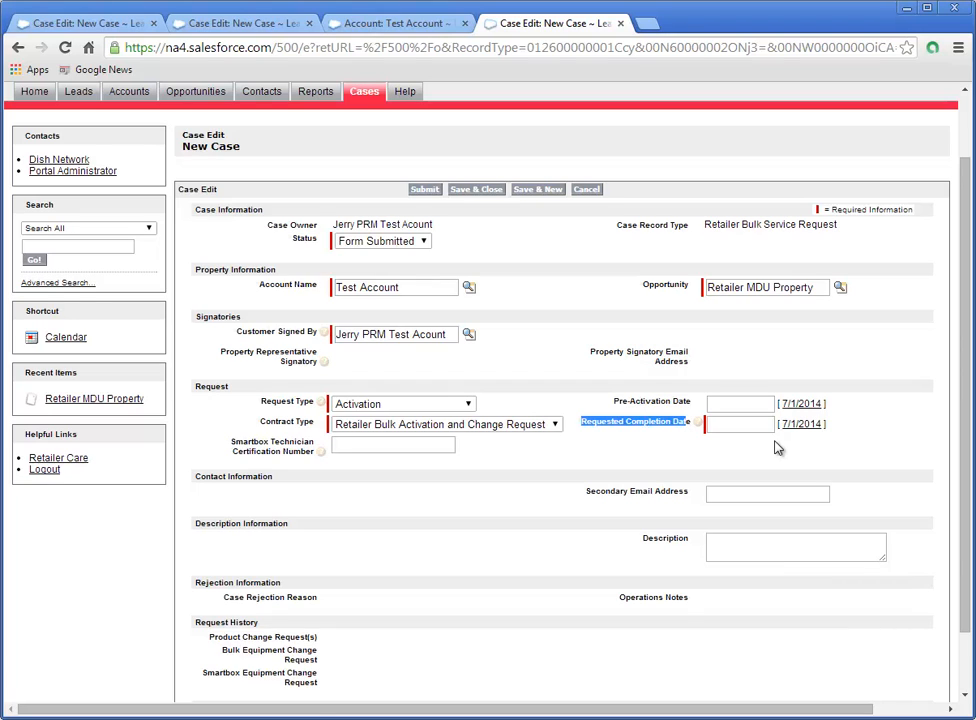
click(740, 424)
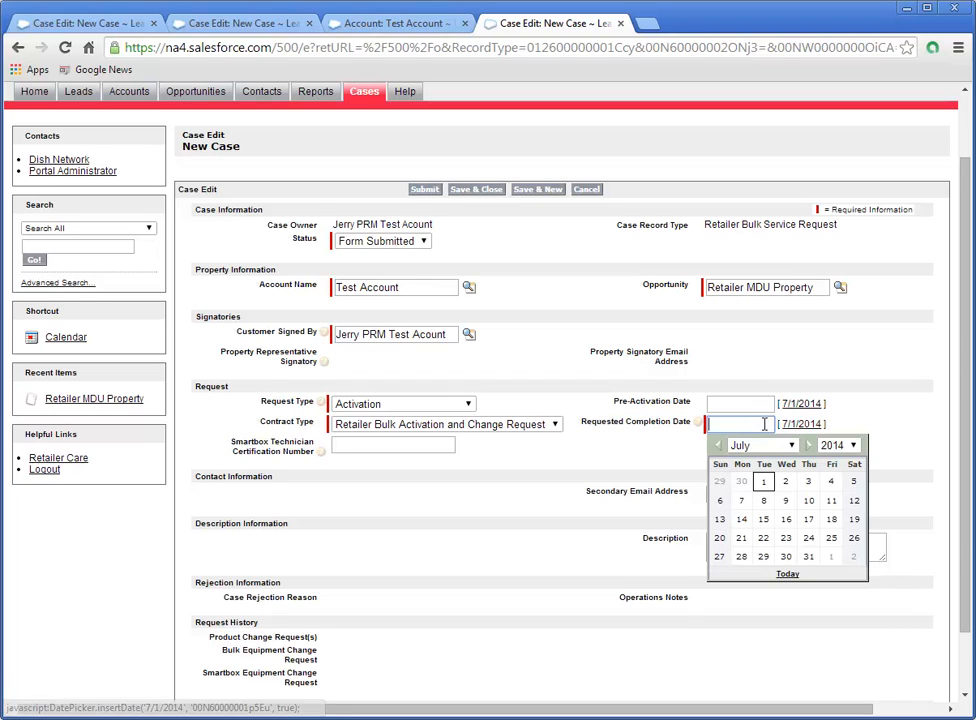
click(830, 501)
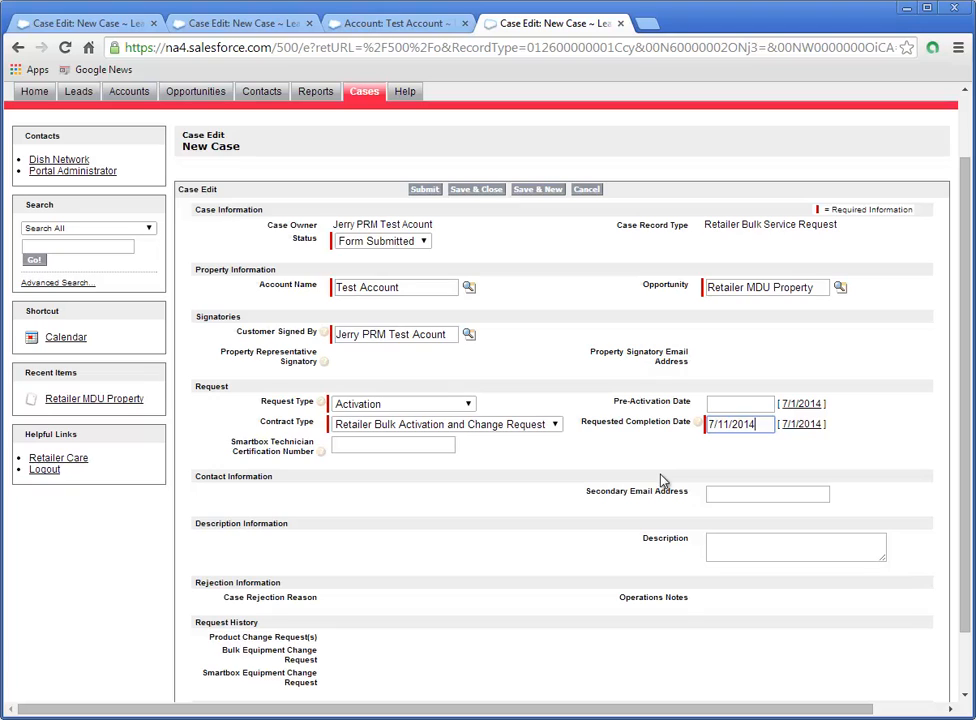
Change the Request Type to Pre-Activation + Activation and set the Pre-Activation Date to 7/7/2014
click(468, 406)
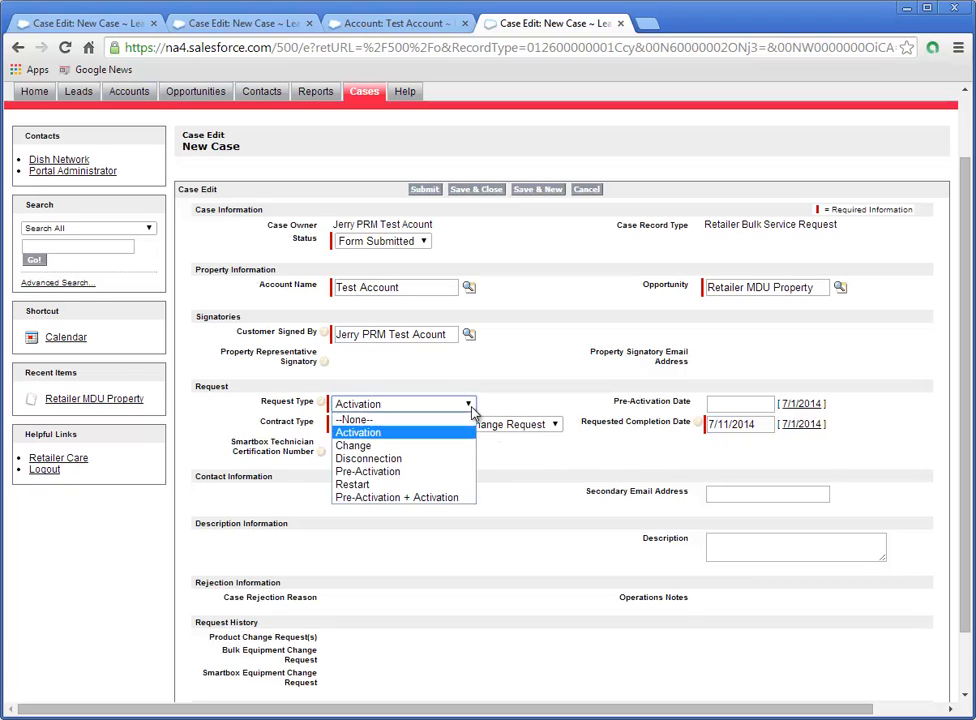
click(441, 500)
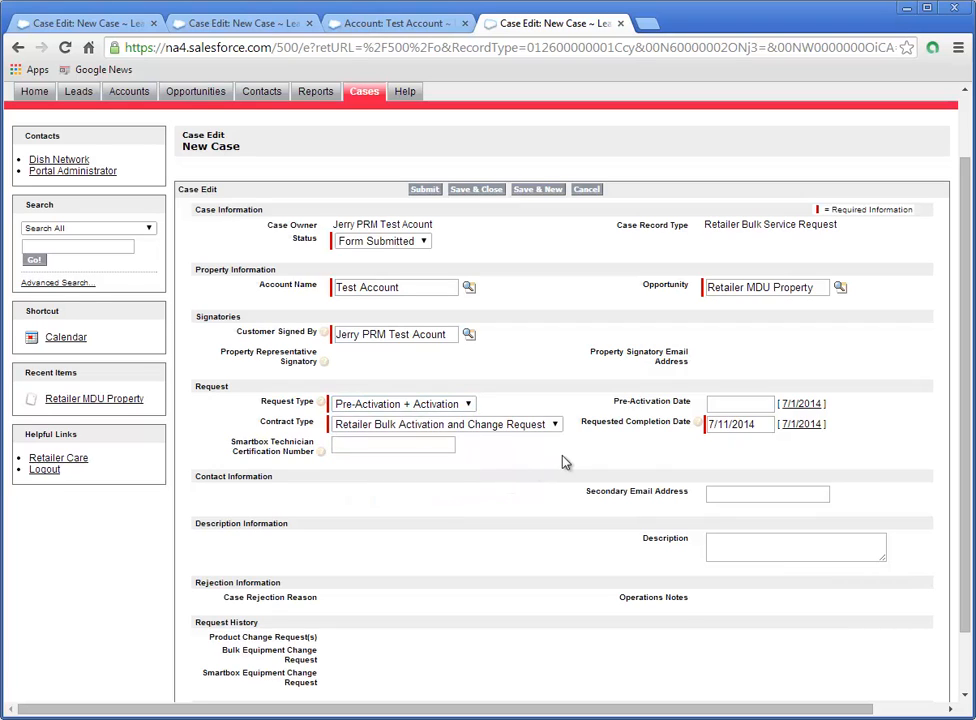
drag(615, 402, 688, 410)
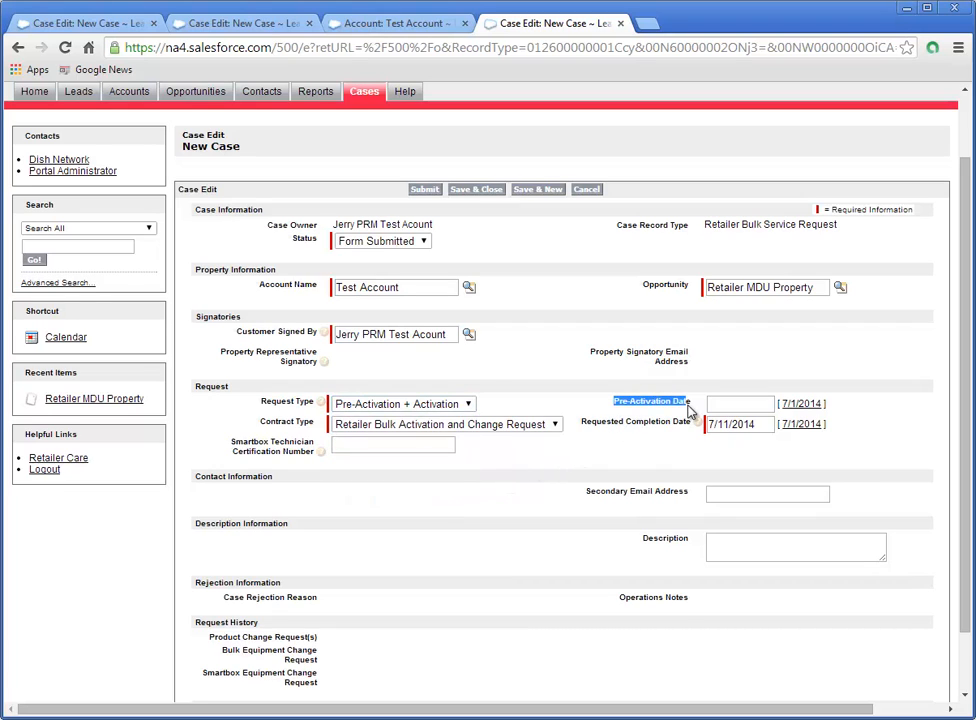
click(739, 405)
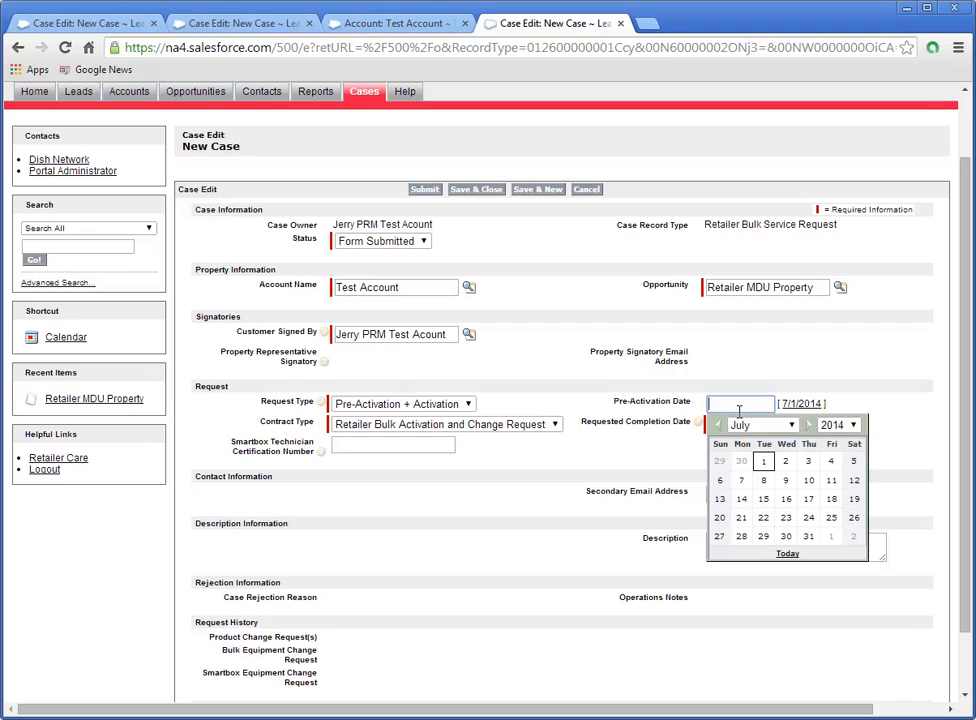
click(742, 481)
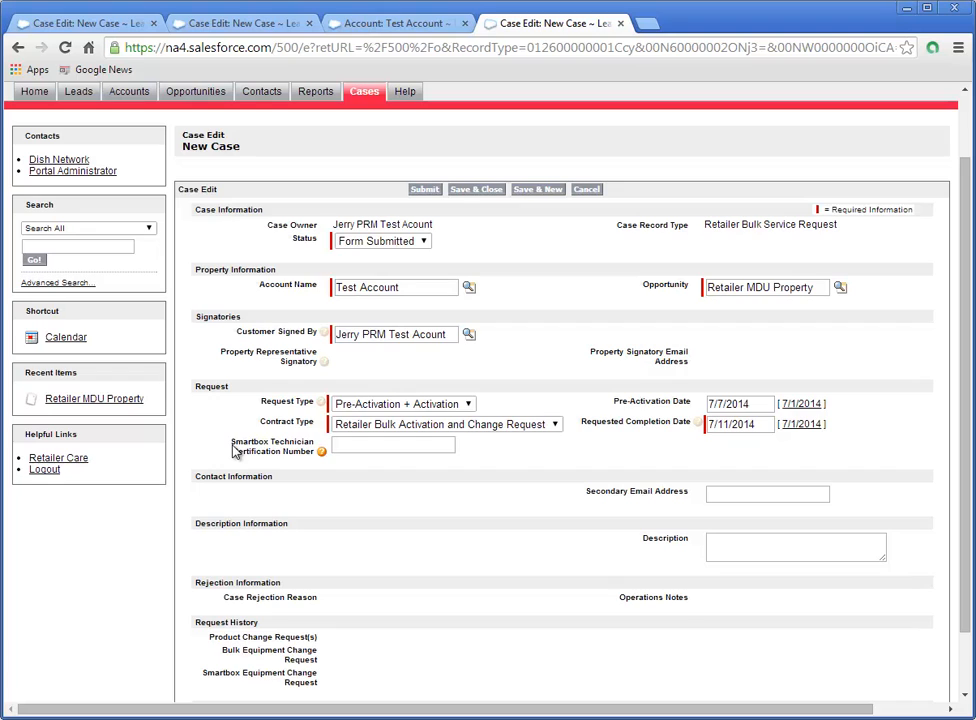
Leave the Smartbox certification number and secondary email address blank and enter "Hurry up!" as the case description
drag(232, 442, 315, 456)
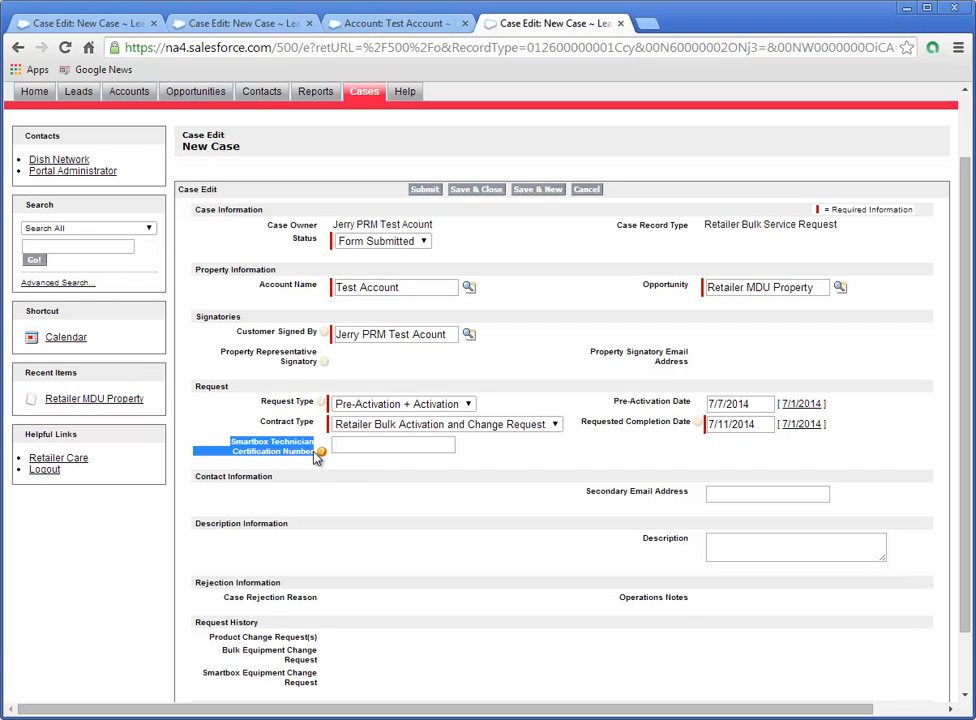
click(342, 448)
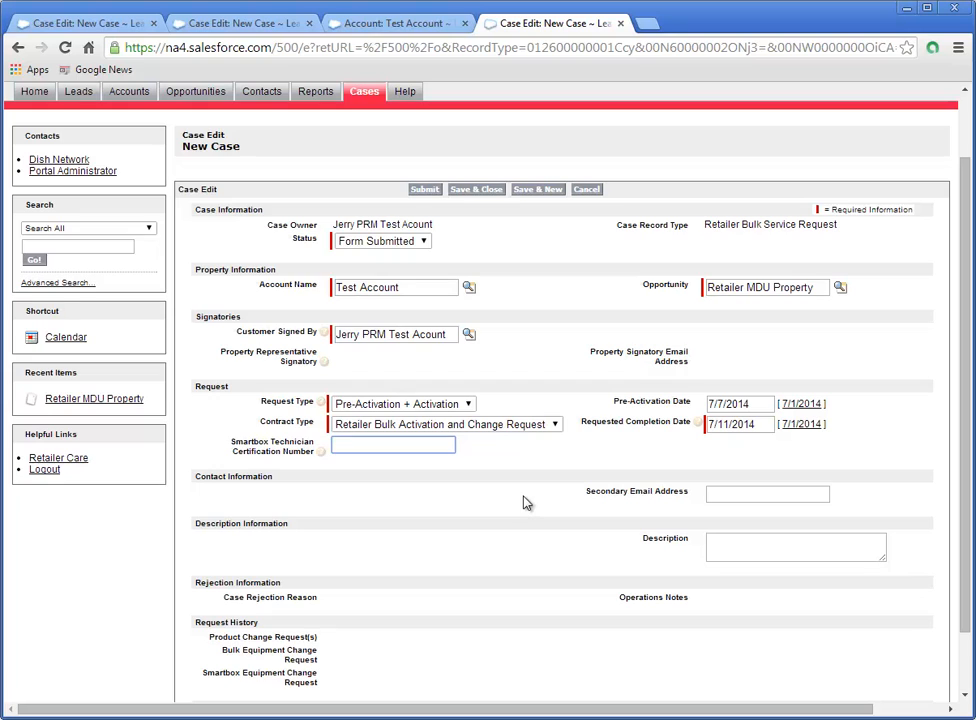
scroll(528, 505, down, 2)
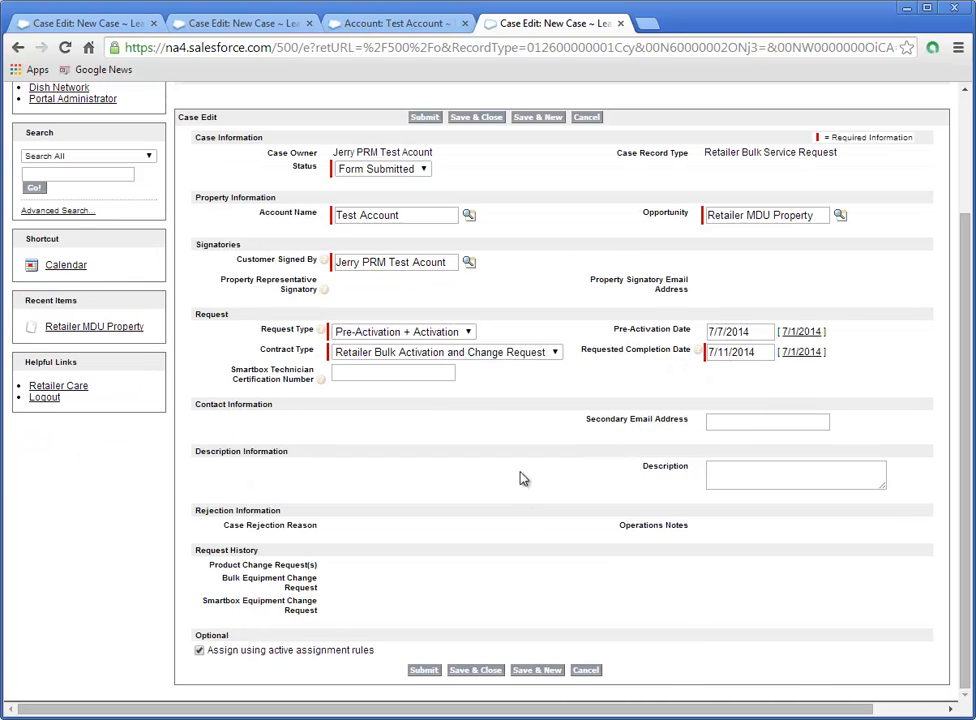
drag(279, 410, 194, 405)
click(732, 421)
click(735, 482)
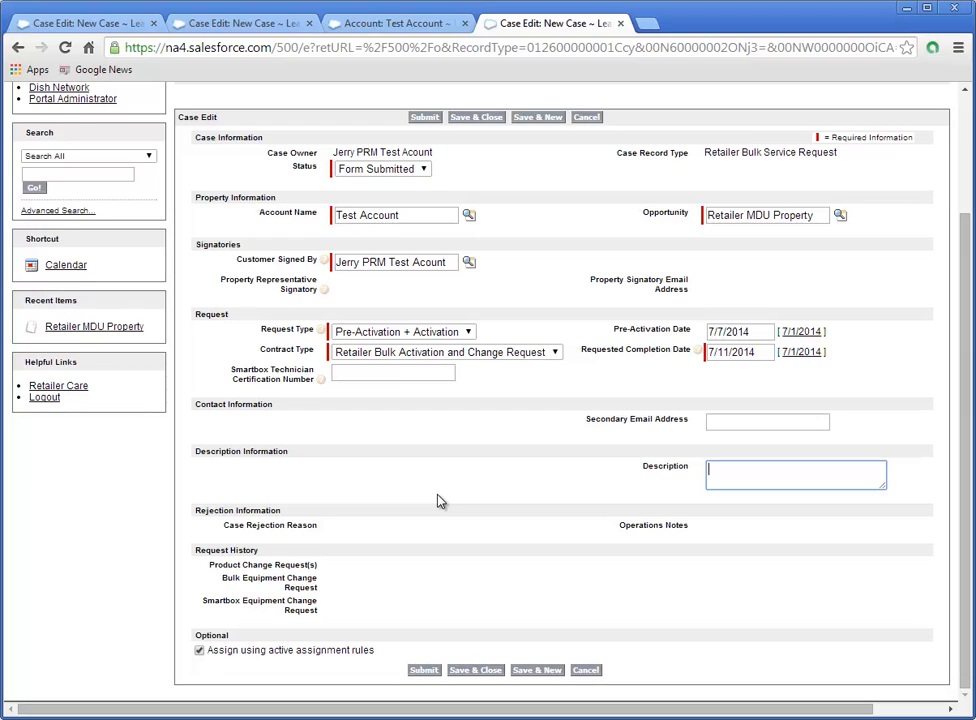
text(Hurry up!)
Check the Optional section's assignment rules setting and submit the case
drag(229, 633, 194, 634)
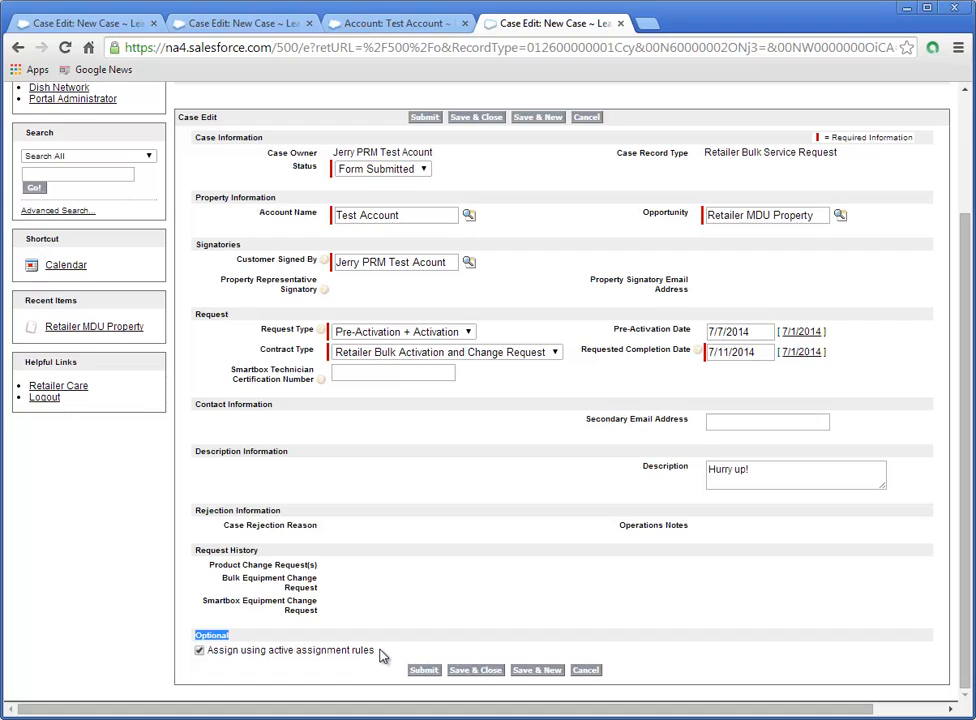
click(457, 574)
click(425, 670)
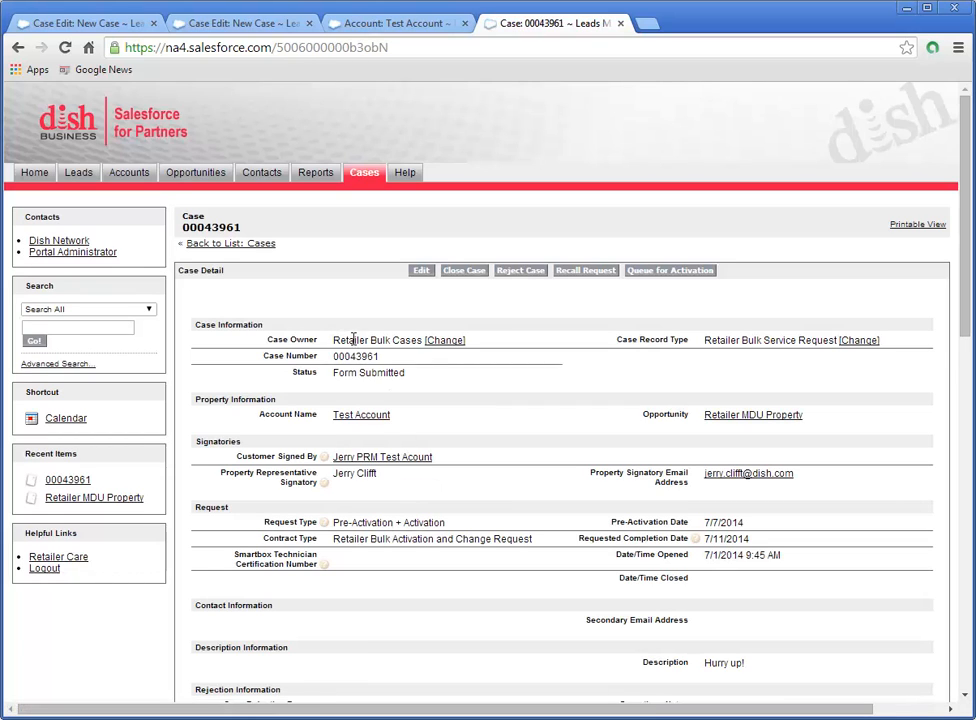
Review the submitted case's owner and its Request History entries for product, bulk equipment and Smartbox equipment changes
drag(333, 340, 426, 341)
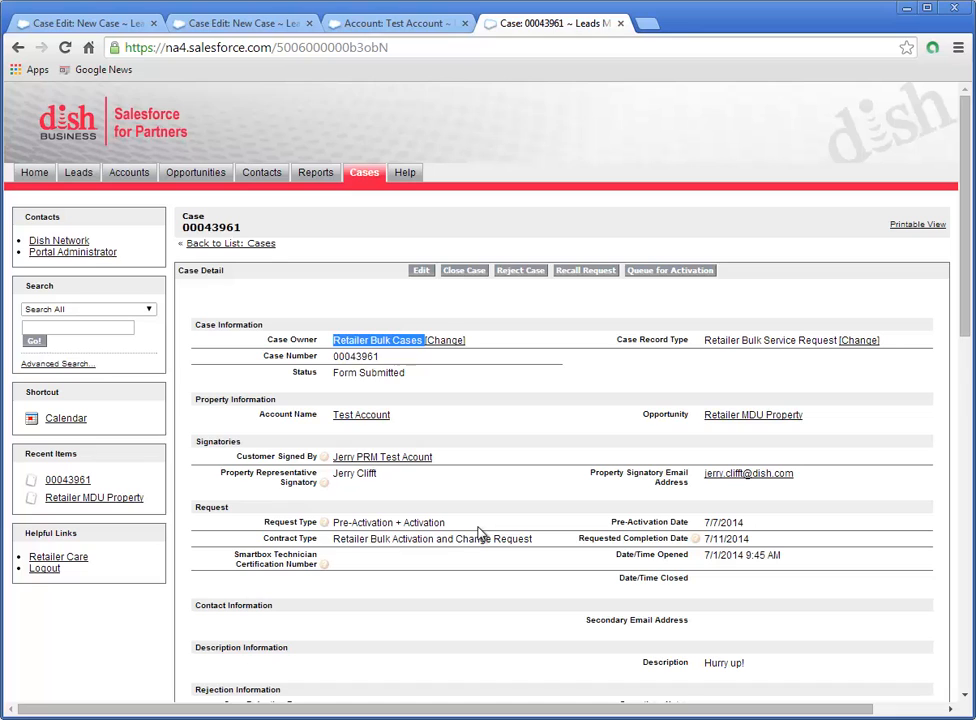
scroll(478, 533, down, 2)
scroll(478, 533, down, 1)
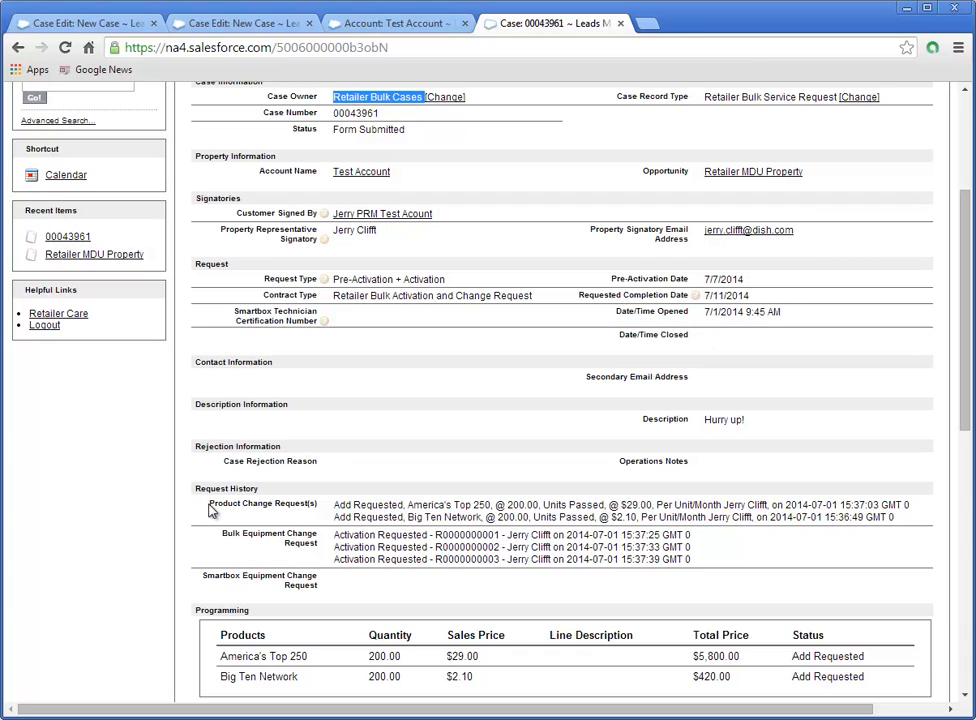
drag(210, 504, 327, 510)
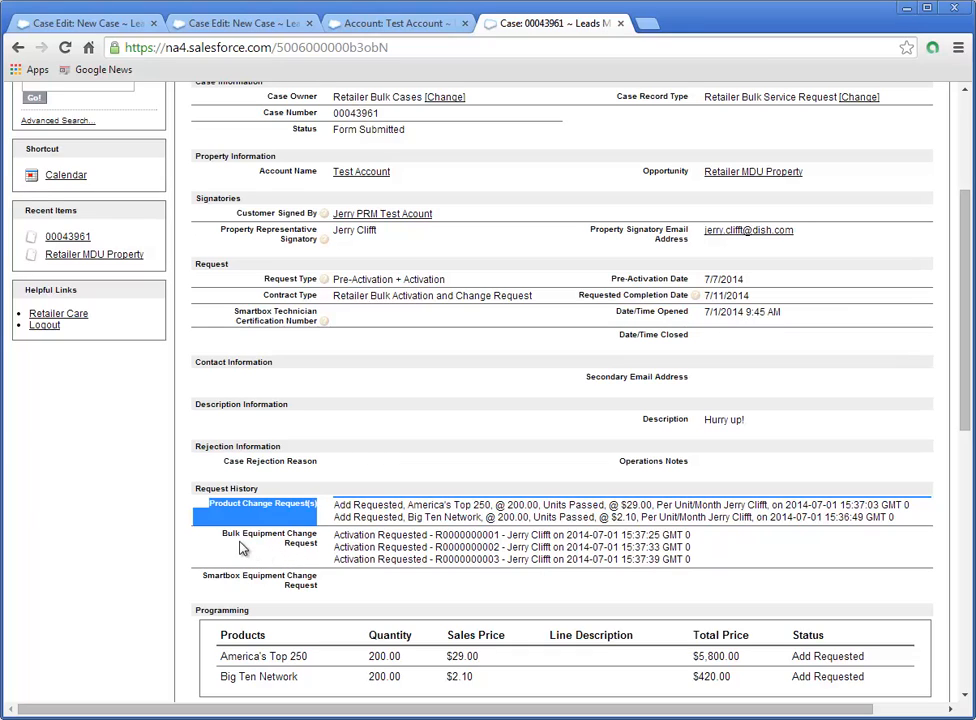
drag(222, 534, 320, 548)
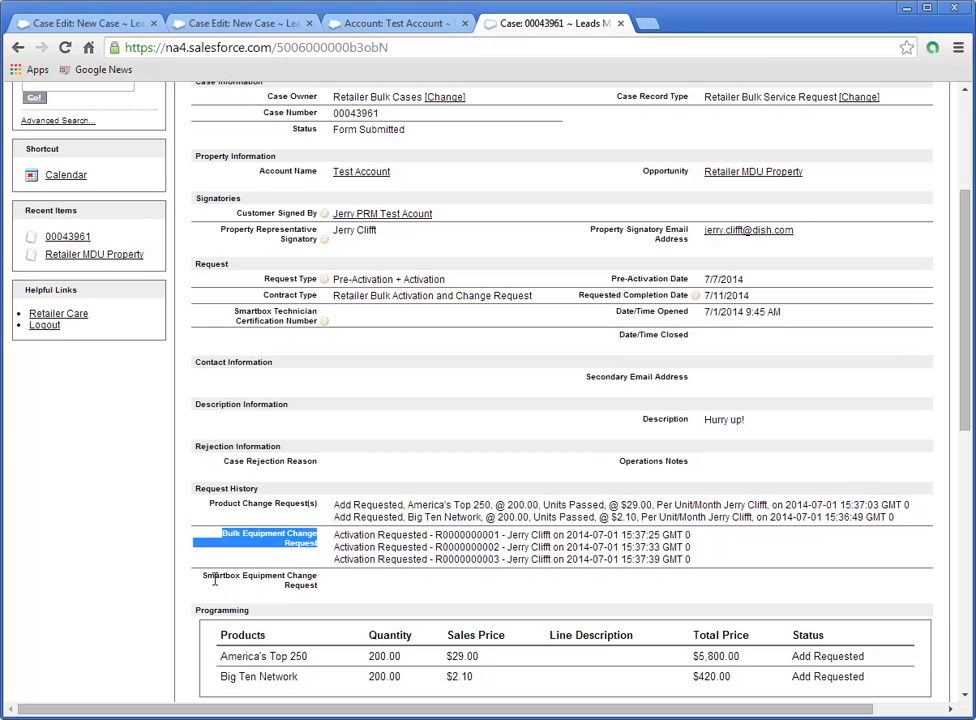
drag(201, 576, 331, 588)
click(347, 589)
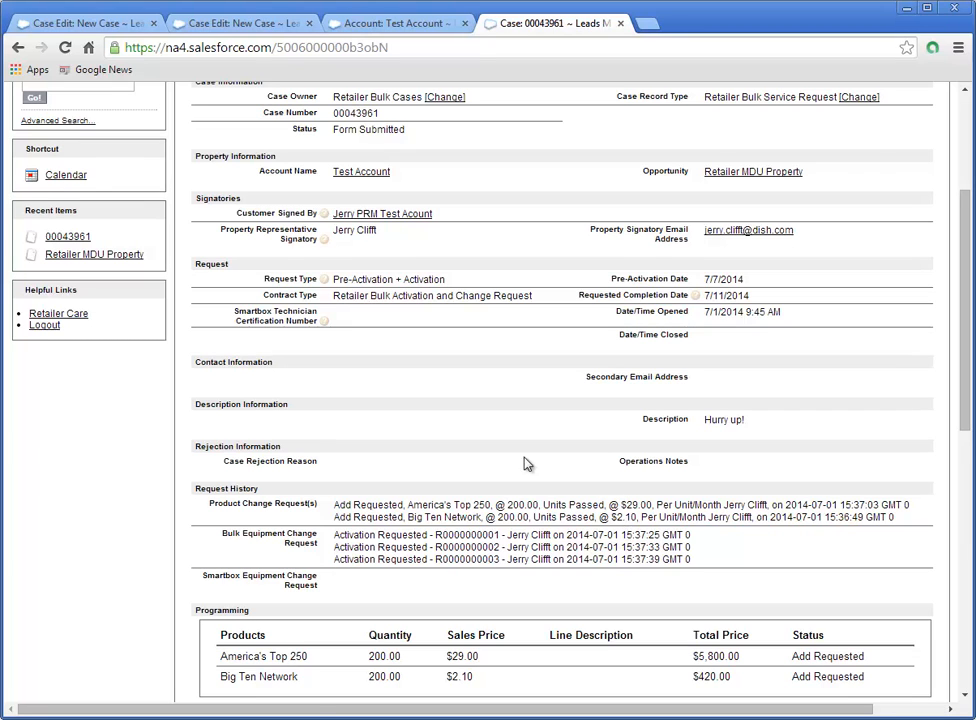
scroll(523, 462, up, 3)
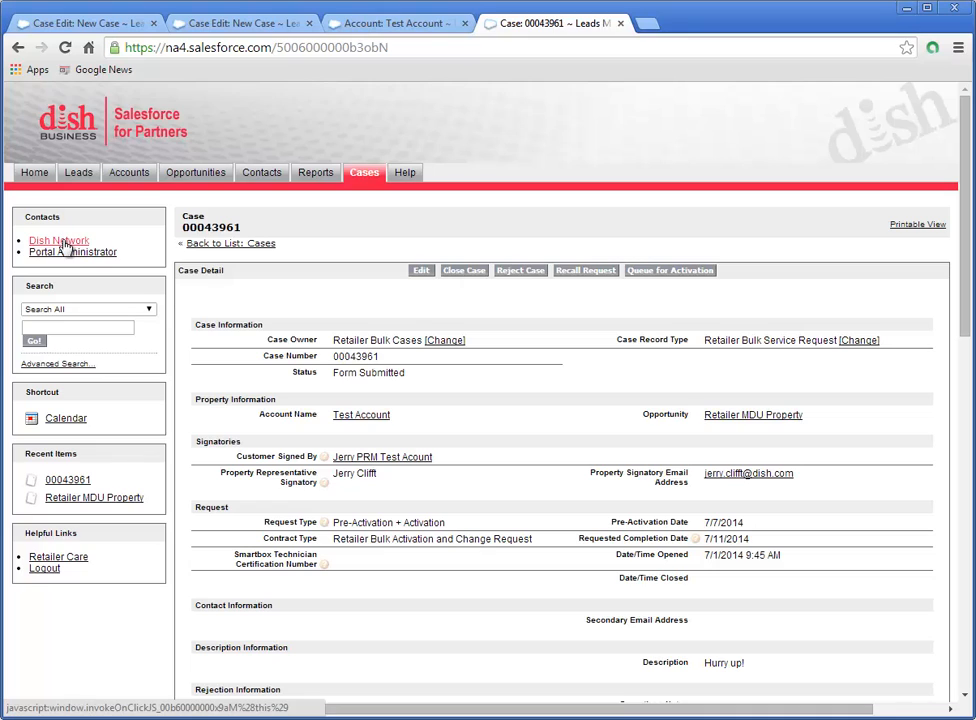